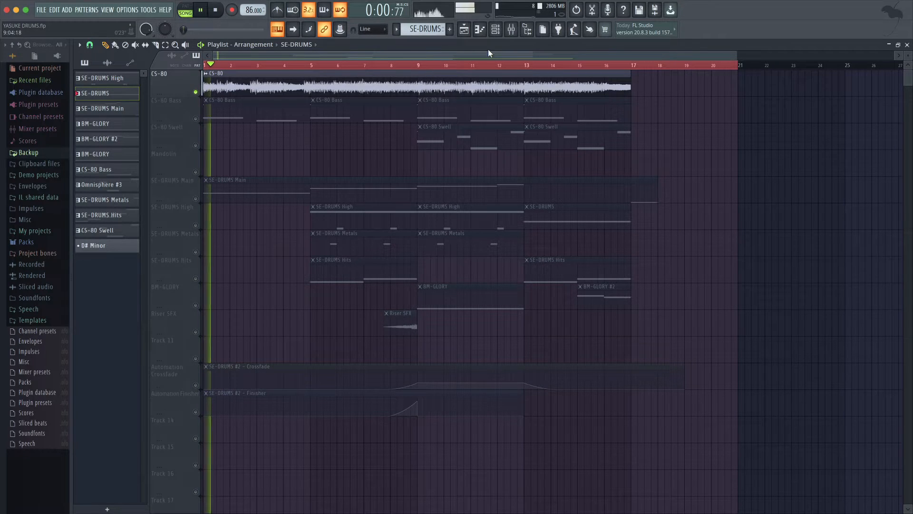
- Stop playback and examine the CS-80 insert's effects in the mixer, including the Ozone 9 Elements Instruments and Busses presets
{"action": "left_click", "coordinate": [512, 30]}
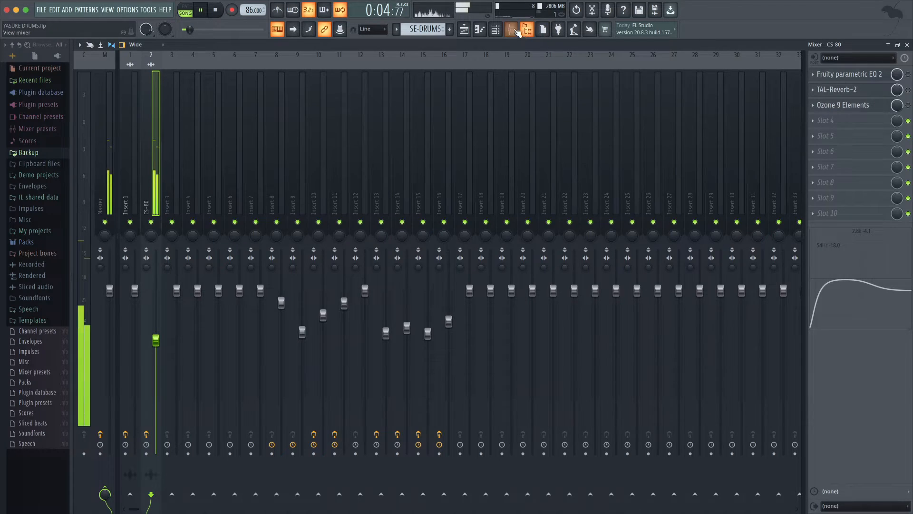
{"action": "left_click", "coordinate": [516, 31]}
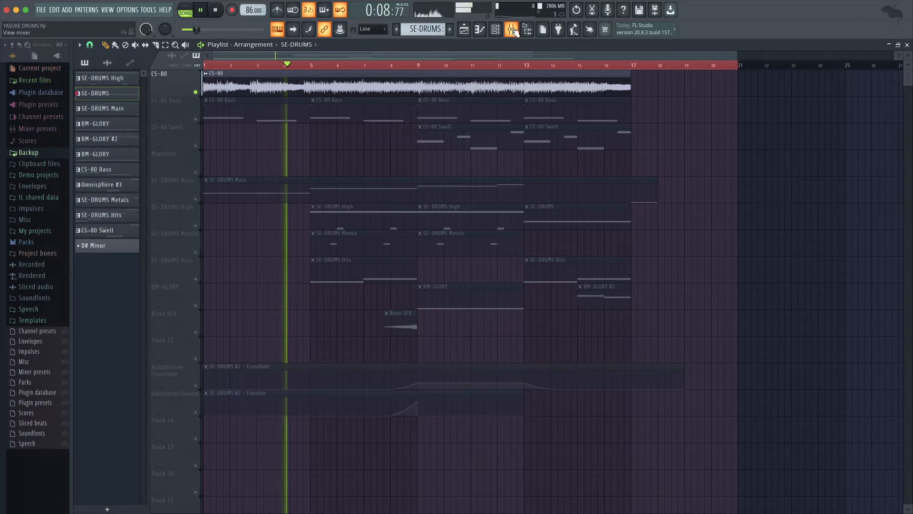
{"action": "key", "text": "space"}
{"action": "left_click", "coordinate": [512, 30]}
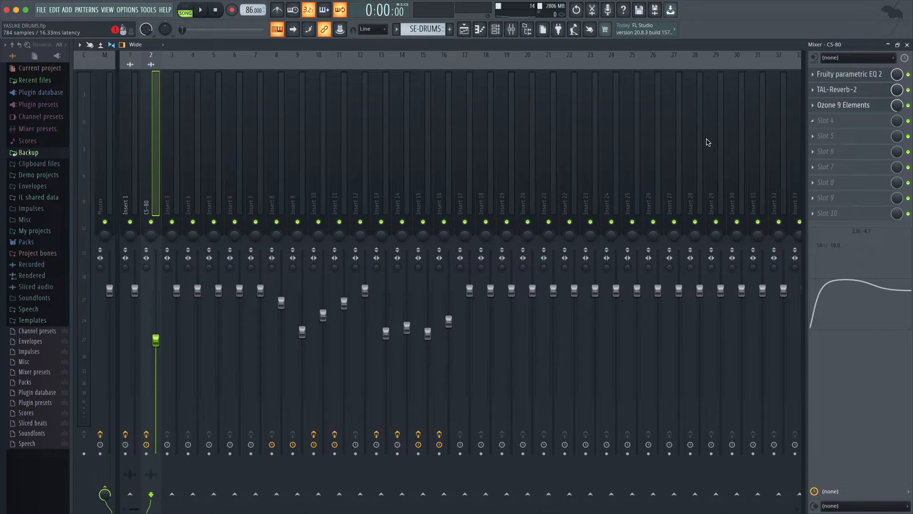
{"action": "left_click", "coordinate": [421, 133]}
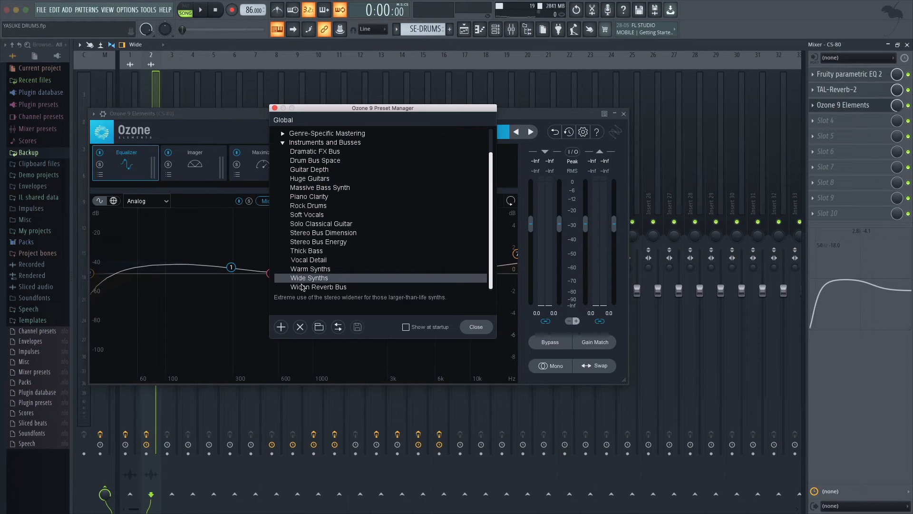
{"action": "left_click", "coordinate": [275, 109]}
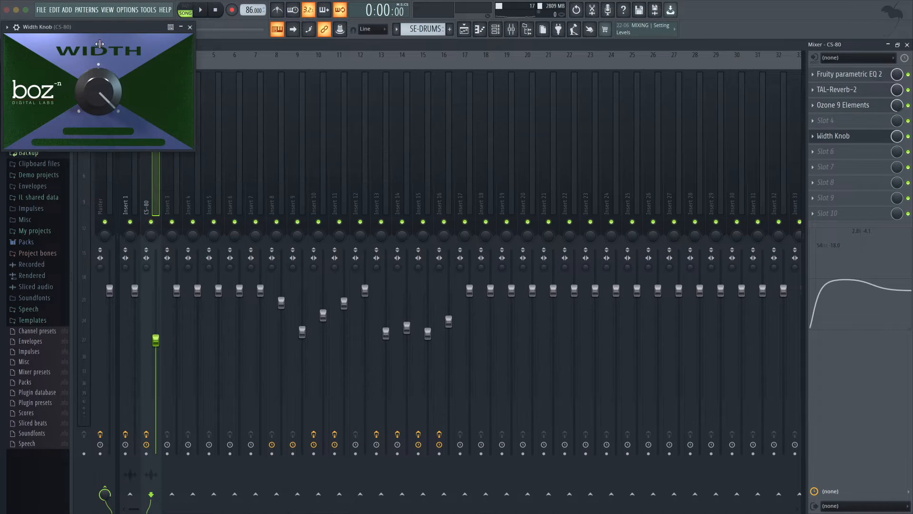
- Adjust the stereo width with the Width Knob effect on the CS-80 insert and close the plugin
{"action": "left_click_drag", "start_coordinate": [101, 4], "coordinate": [423, 190]}
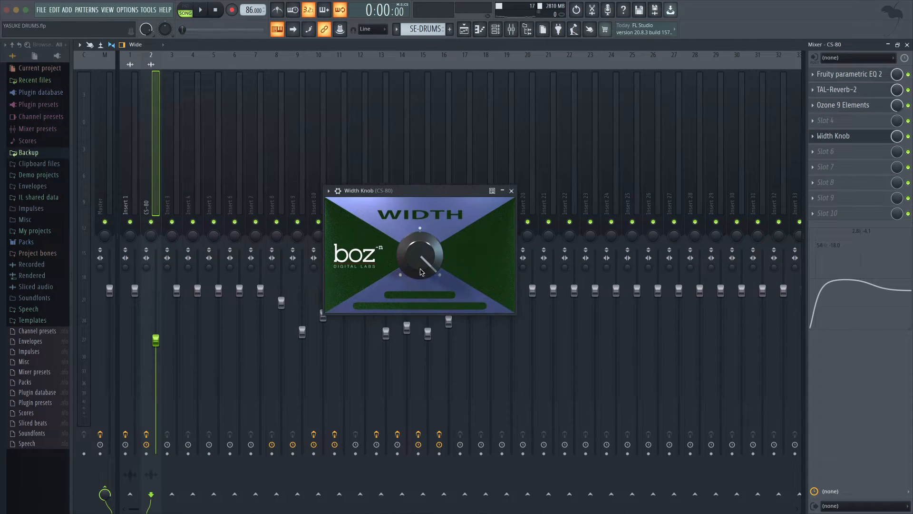
{"action": "left_click_drag", "start_coordinate": [421, 268], "coordinate": [443, 183]}
{"action": "left_click", "coordinate": [513, 190]}
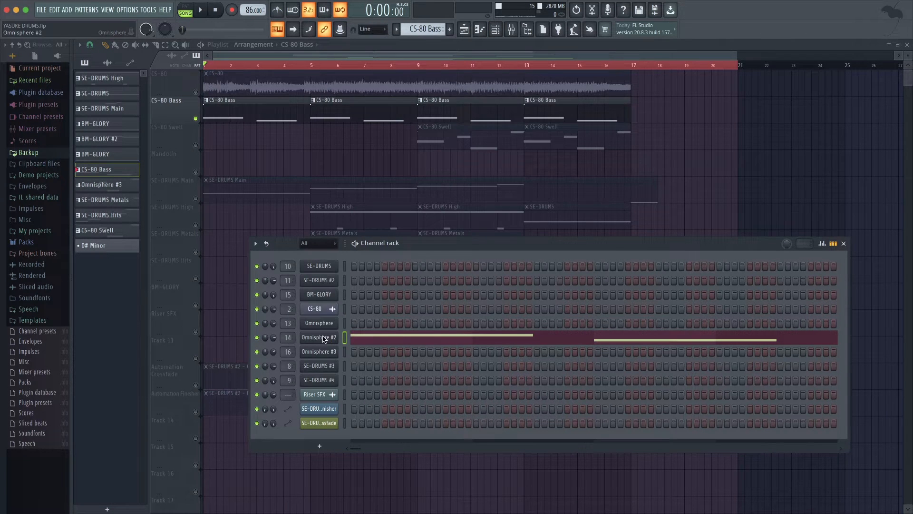
- Open the Omnisphere #2 channel and view its CS-80 Marcato Strings patch in the full patch browser
{"action": "left_click", "coordinate": [324, 338]}
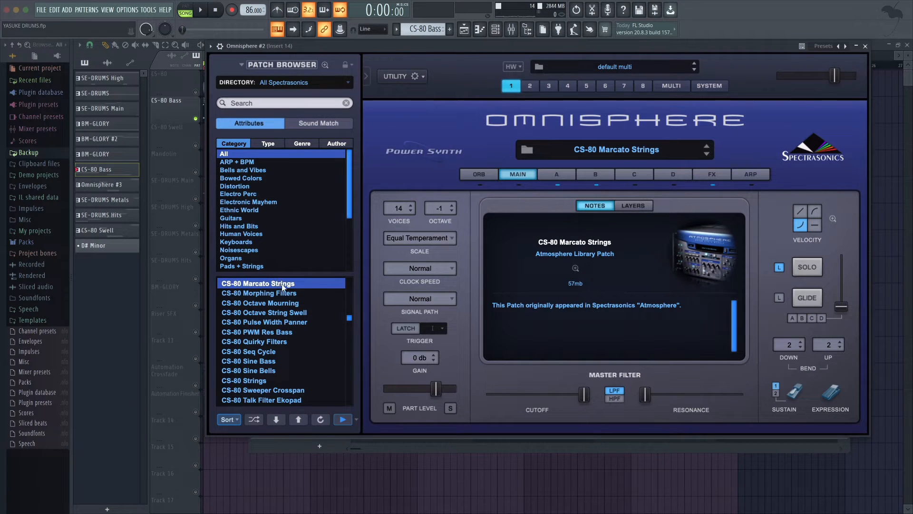
{"action": "left_click", "coordinate": [594, 153]}
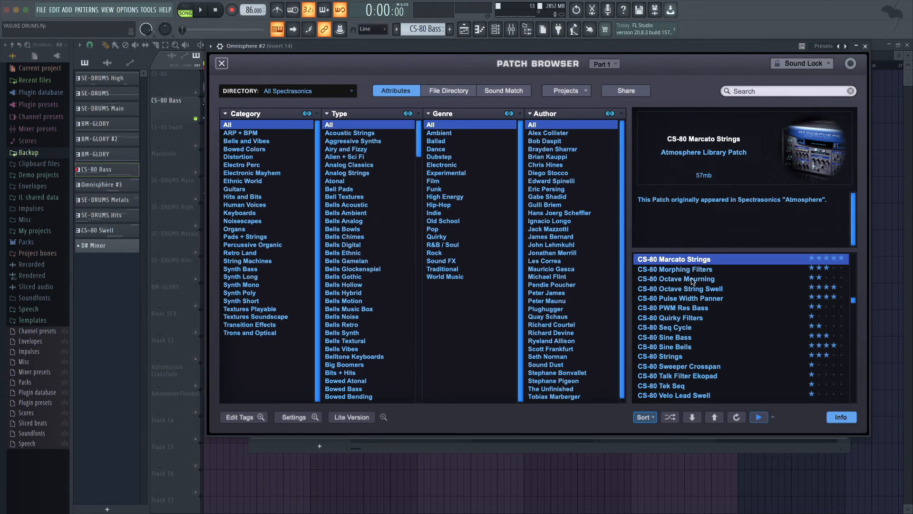
{"action": "scroll", "coordinate": [693, 282], "scroll_direction": "down", "scroll_amount": 2}
{"action": "scroll", "coordinate": [656, 282], "scroll_direction": "up", "scroll_amount": 3}
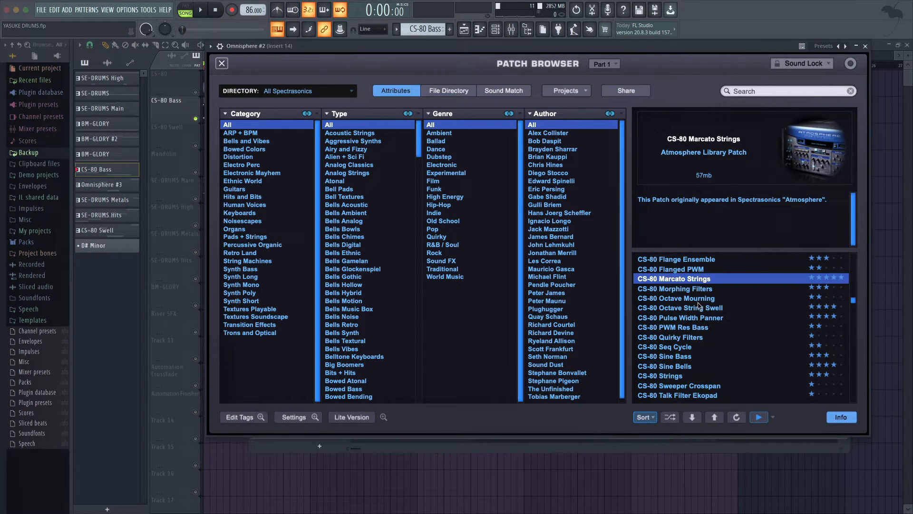
{"action": "scroll", "coordinate": [699, 306], "scroll_direction": "up", "scroll_amount": 1}
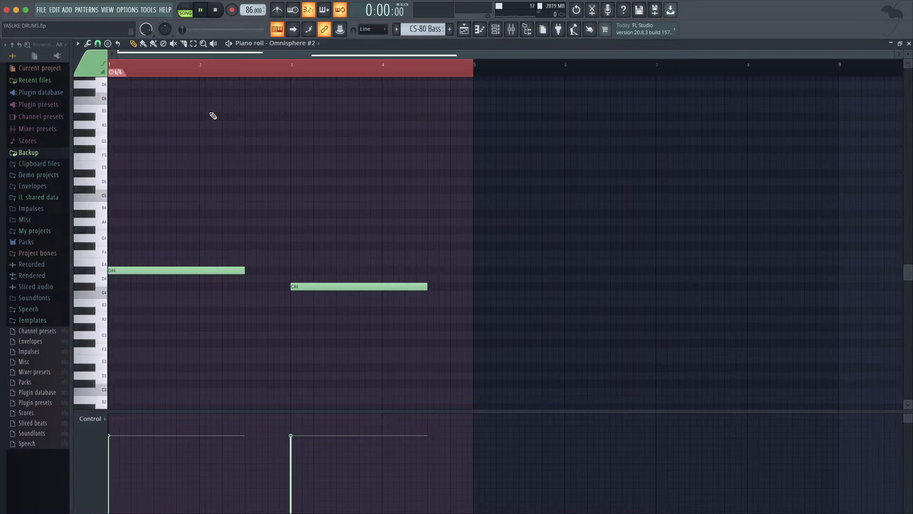
- Play the CS-80 Bass pattern and examine its two notes in the Omnisphere #2 piano roll
{"action": "key", "text": "space"}
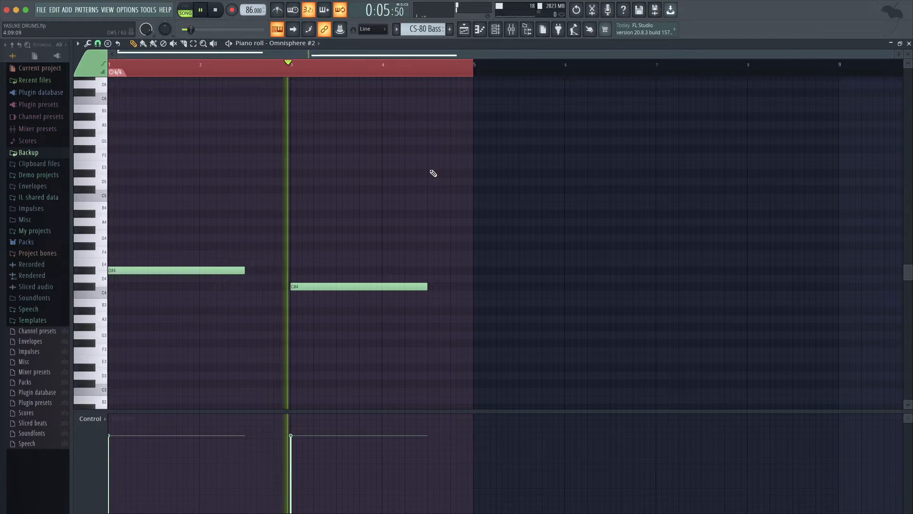
{"action": "scroll", "coordinate": [433, 174], "scroll_direction": "up", "scroll_amount": 3}
{"action": "scroll", "coordinate": [434, 188], "scroll_direction": "down", "scroll_amount": 7}
{"action": "scroll", "coordinate": [433, 188], "scroll_direction": "up", "scroll_amount": 3}
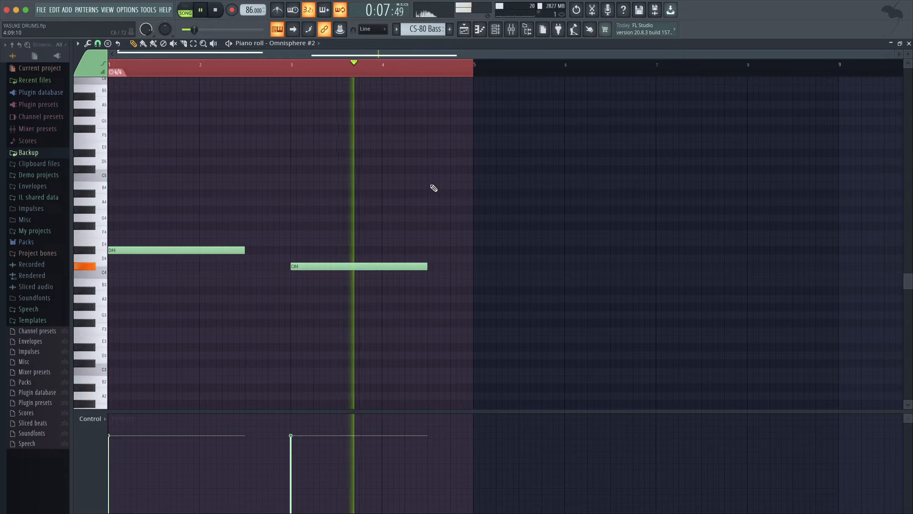
- Return to the playlist, stop playback and unmute the CS-80 audio track
{"action": "key", "text": "F5"}
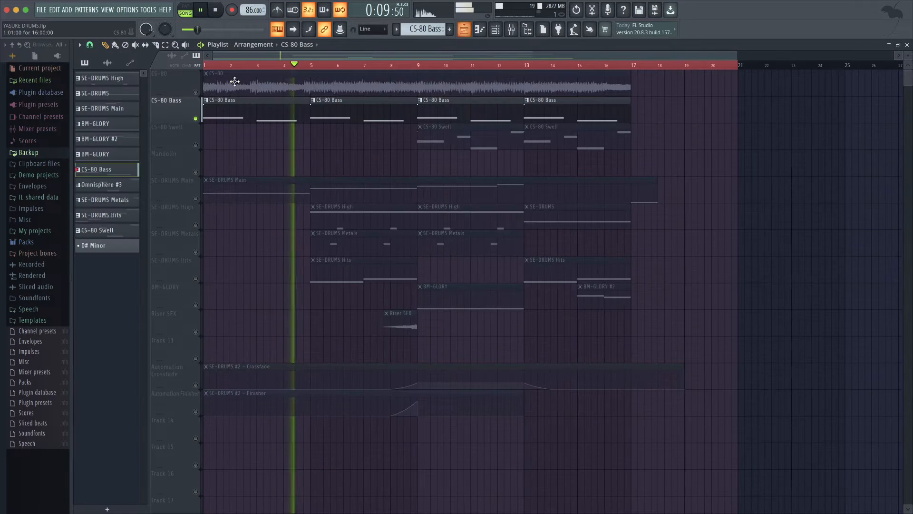
{"action": "key", "text": "space"}
{"action": "left_click", "coordinate": [195, 92]}
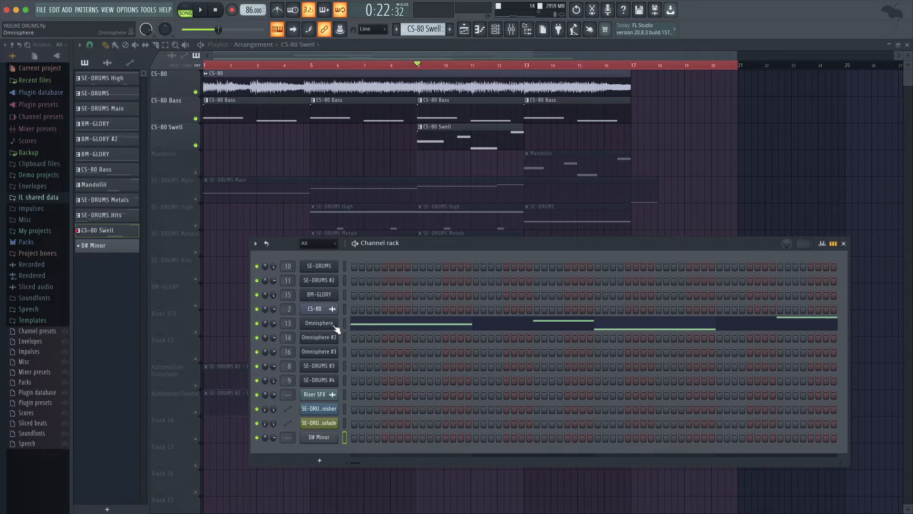
- Inspect the CS-80 PWM Swell Verb patch in the Omnisphere channel, viewing its common effects and layer A settings
{"action": "left_click", "coordinate": [333, 324]}
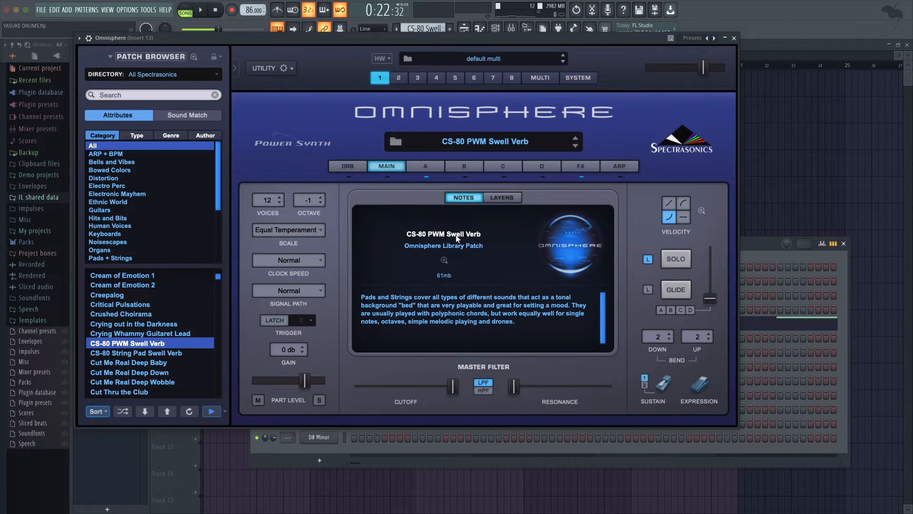
{"action": "left_click", "coordinate": [579, 169]}
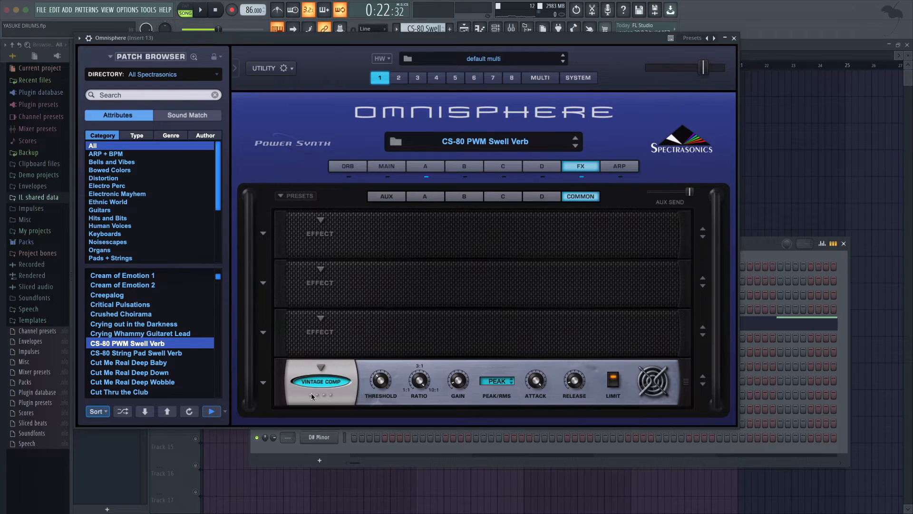
{"action": "left_click", "coordinate": [433, 172]}
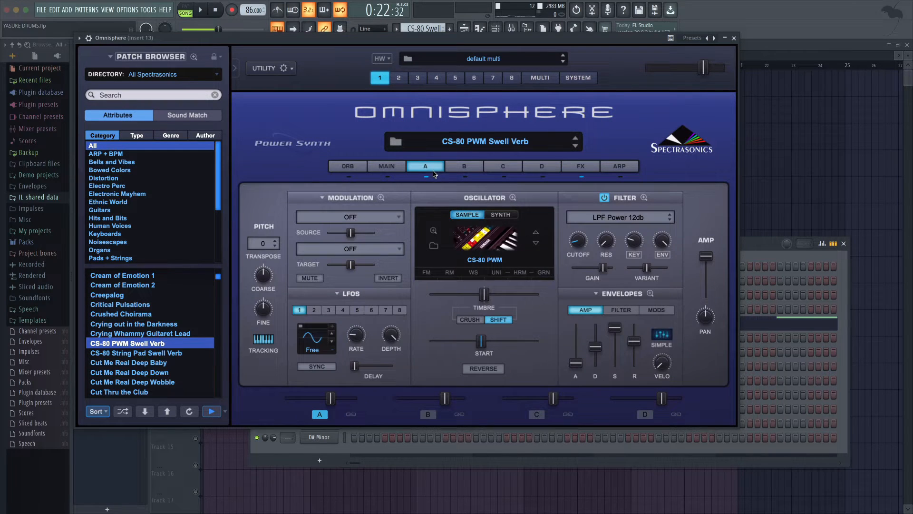
{"action": "left_click", "coordinate": [735, 38]}
- Paste the copied scale notes into the D# Minor channel of the CS-80 Swell pattern and open the Omnisphere channel's piano roll
{"action": "right_click", "coordinate": [331, 438]}
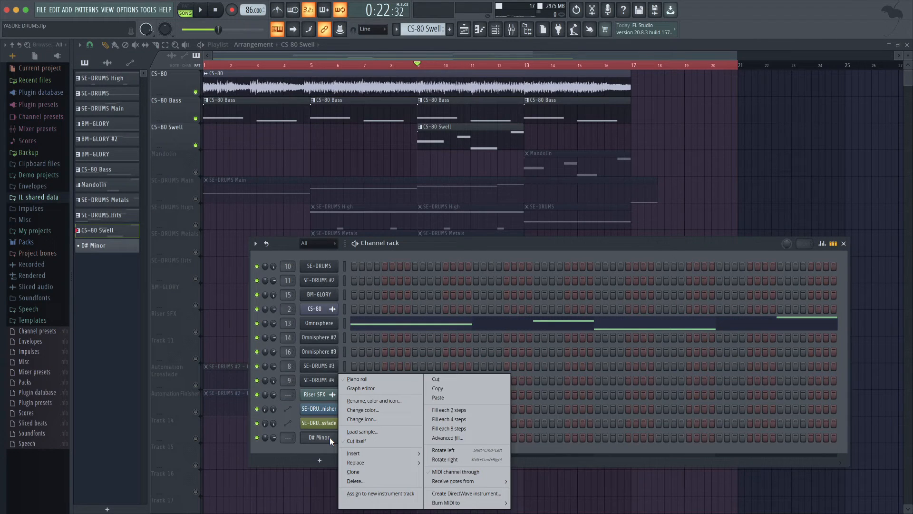
{"action": "left_click", "coordinate": [438, 399]}
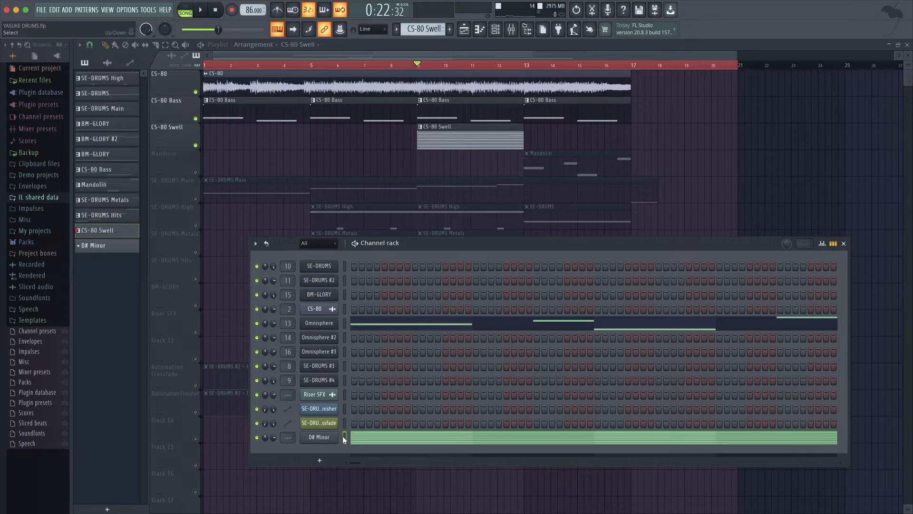
{"action": "right_click", "coordinate": [333, 325]}
{"action": "left_click", "coordinate": [342, 323]}
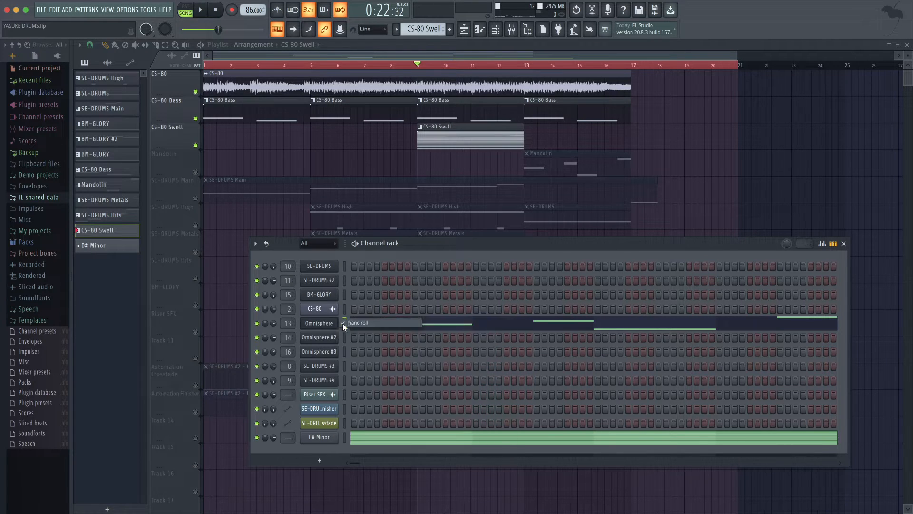
{"action": "right_click", "coordinate": [336, 324]}
{"action": "left_click", "coordinate": [337, 325]}
{"action": "right_click", "coordinate": [336, 323]}
{"action": "left_click", "coordinate": [345, 324]}
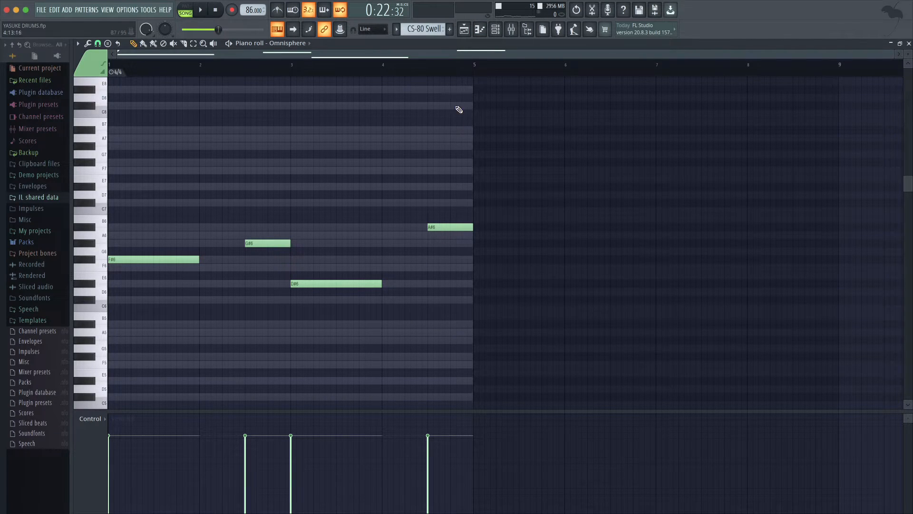
- Check the playlist arrangement, return to the Omnisphere piano roll and play back the CS-80 Swell melody
{"action": "left_click", "coordinate": [463, 29]}
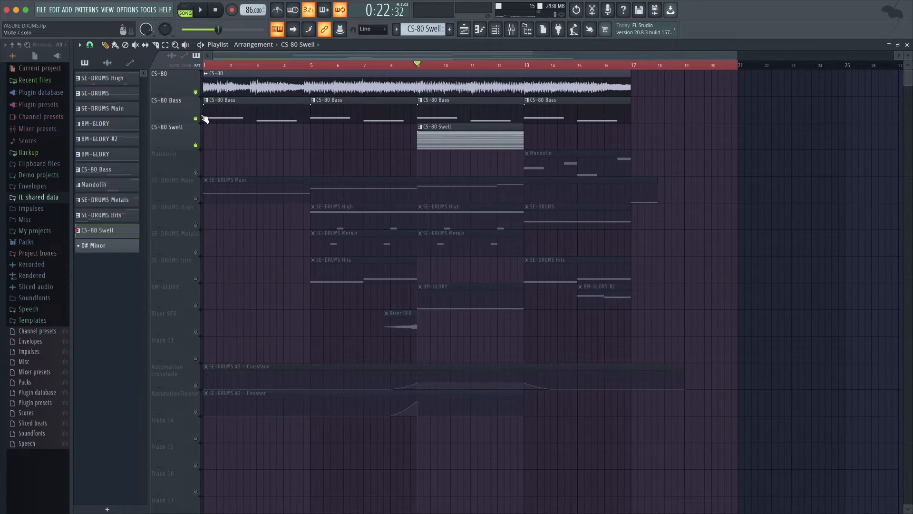
{"action": "left_click", "coordinate": [464, 29]}
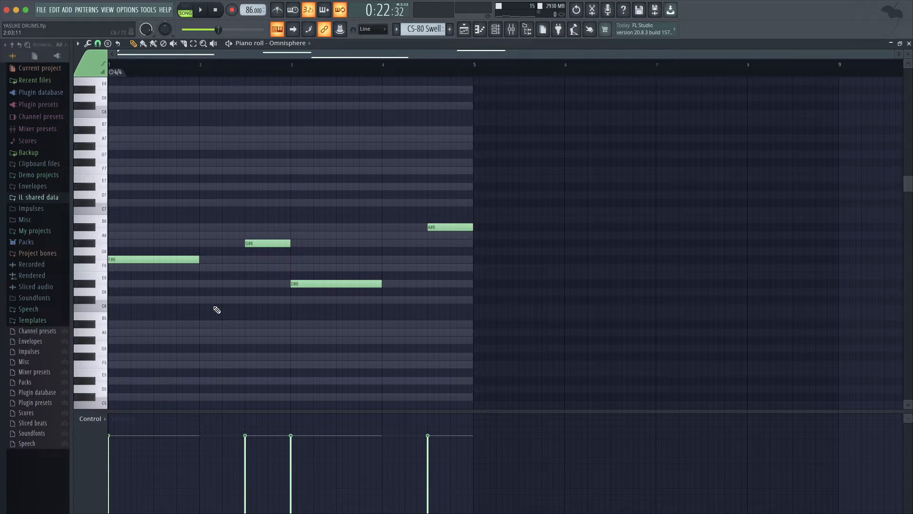
{"action": "key", "text": "space"}
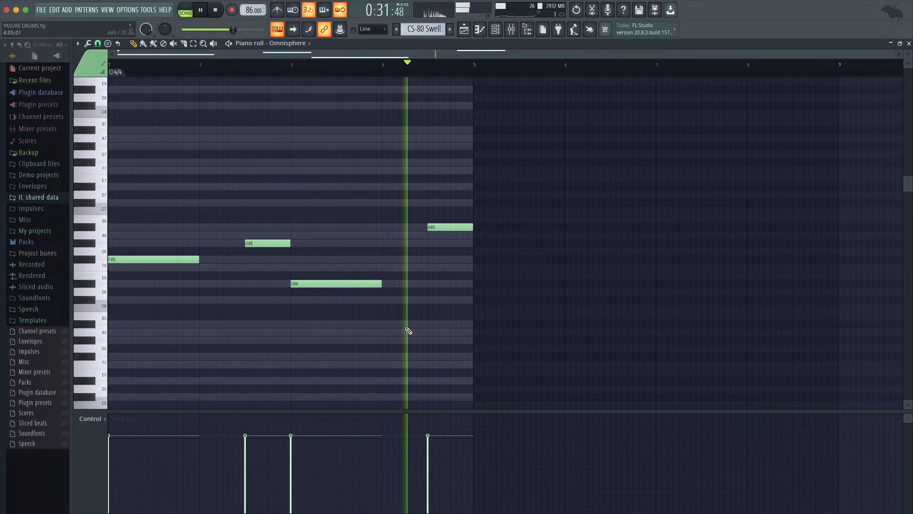
{"action": "key", "text": "space"}
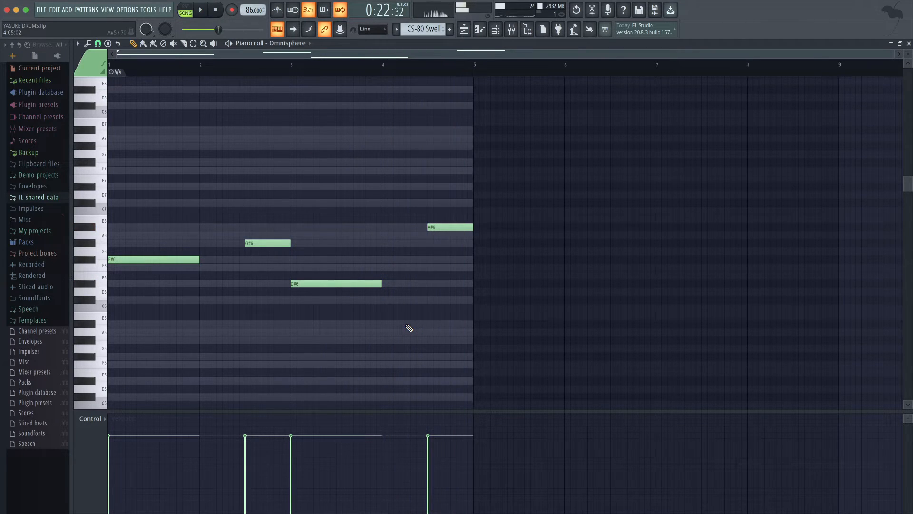
- Examine the Mandolin pattern's Omnisphere #3 channel from the channel rack and return to the playlist
{"action": "left_click", "coordinate": [464, 29]}
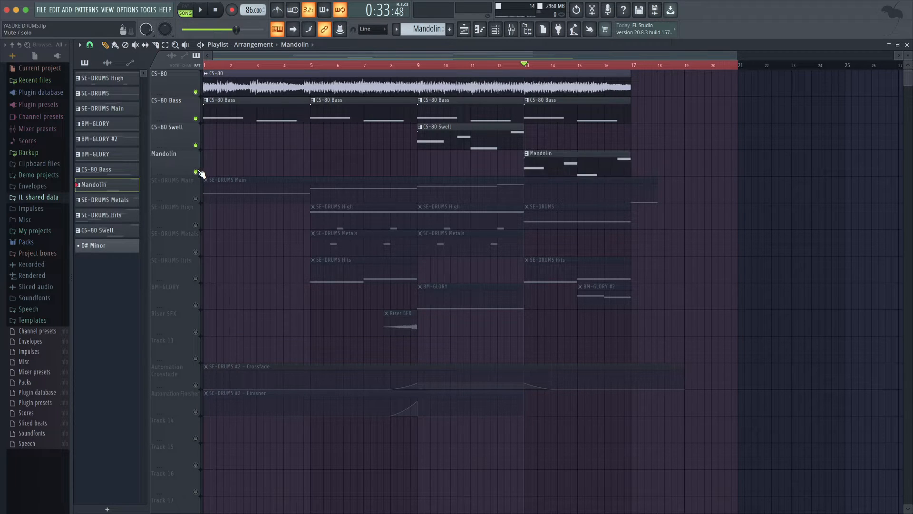
{"action": "left_click", "coordinate": [495, 29]}
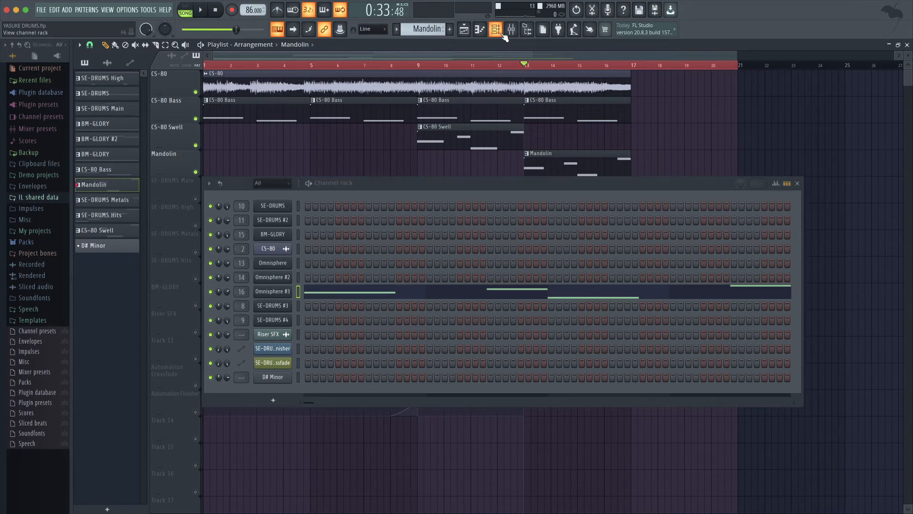
{"action": "left_click", "coordinate": [279, 292]}
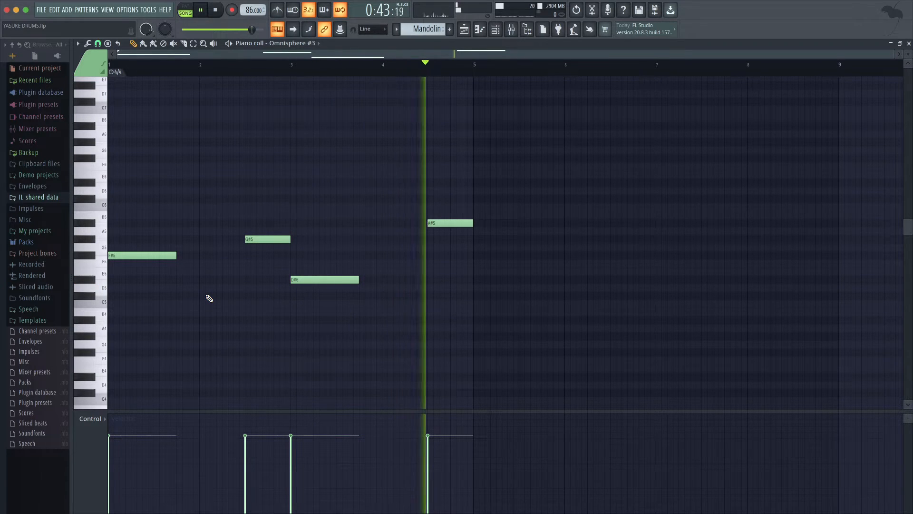
{"action": "left_click", "coordinate": [470, 32]}
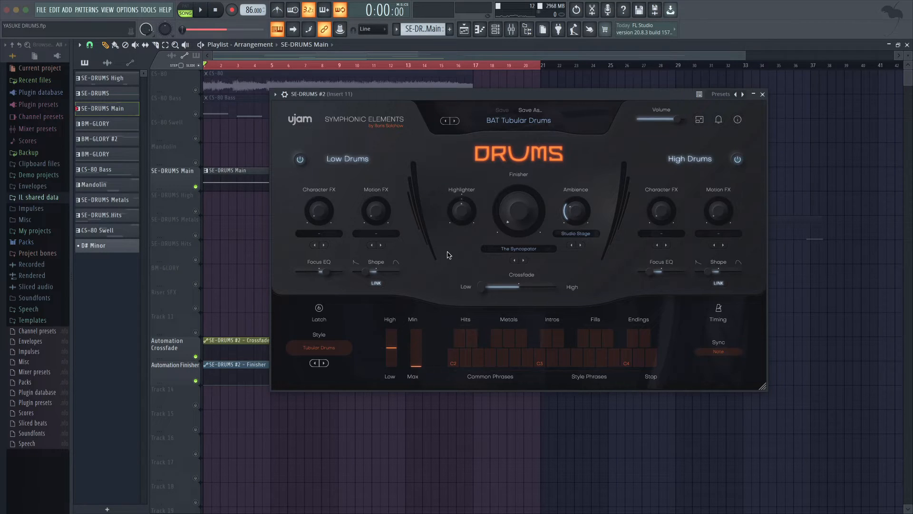
- Browse the factory presets of the SE-DRUMS #2 drum plugin
{"action": "left_click", "coordinate": [514, 127]}
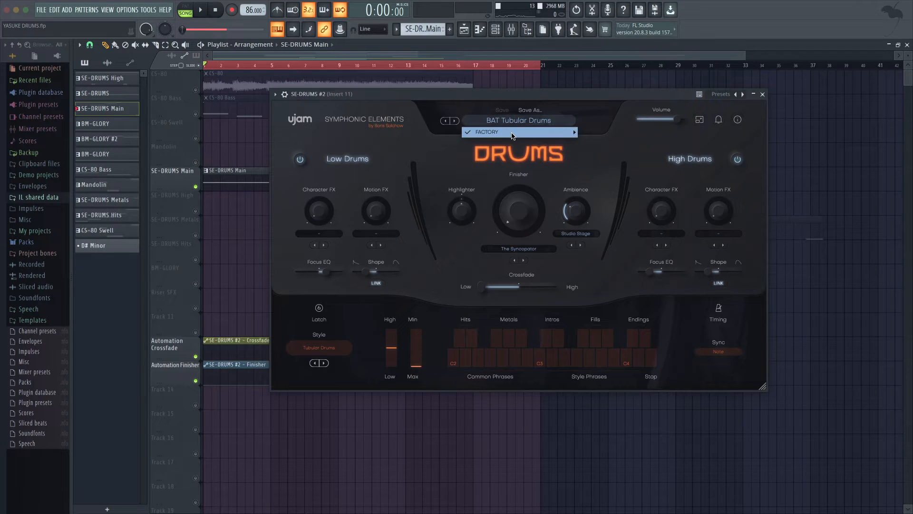
{"action": "mouse_move", "coordinate": [551, 133]}
{"action": "mouse_move", "coordinate": [614, 187]}
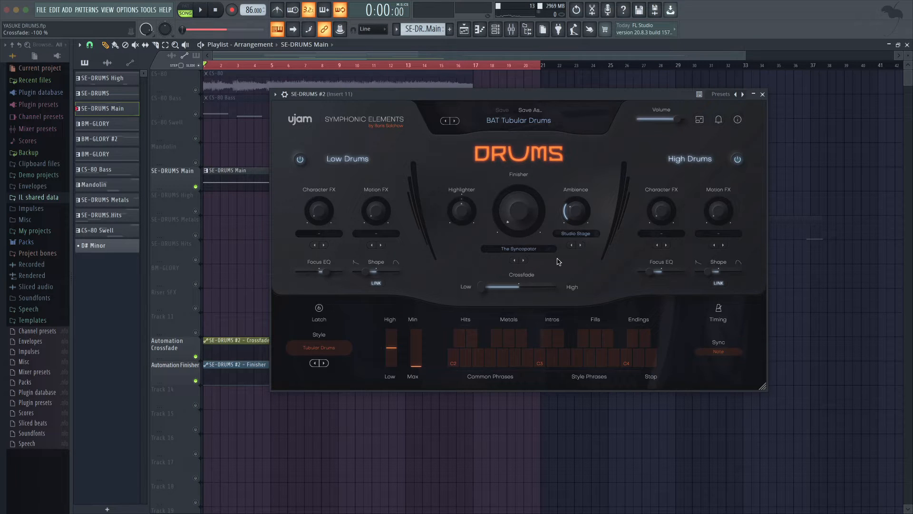
- Move the SE-DRUMS #2 window clear of the track controls, toggle the Automation Finisher track and play from about bar 8
{"action": "left_click_drag", "start_coordinate": [525, 98], "coordinate": [653, 87]}
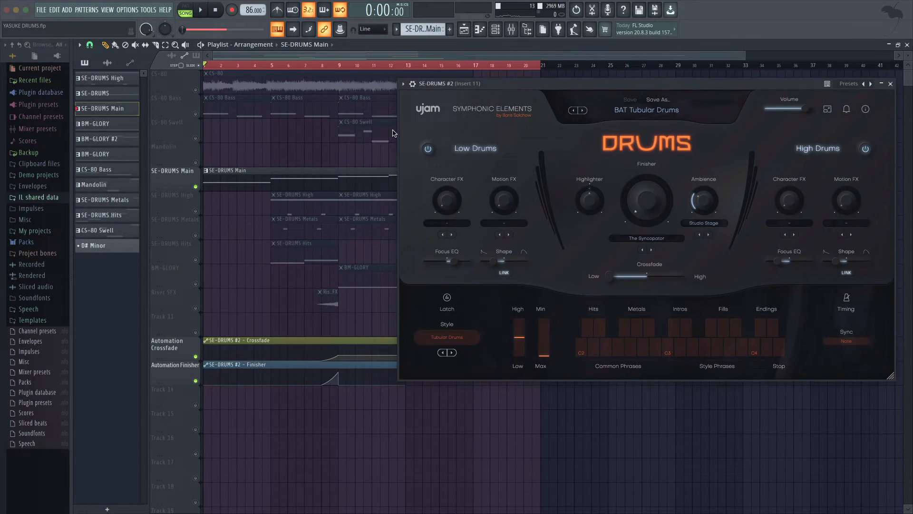
{"action": "left_click", "coordinate": [195, 381]}
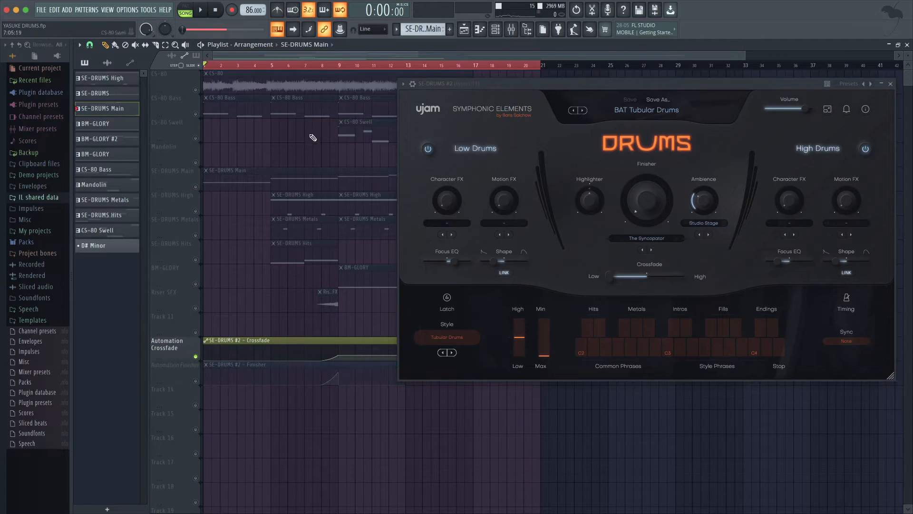
{"action": "left_click", "coordinate": [322, 63]}
{"action": "key", "text": "space"}
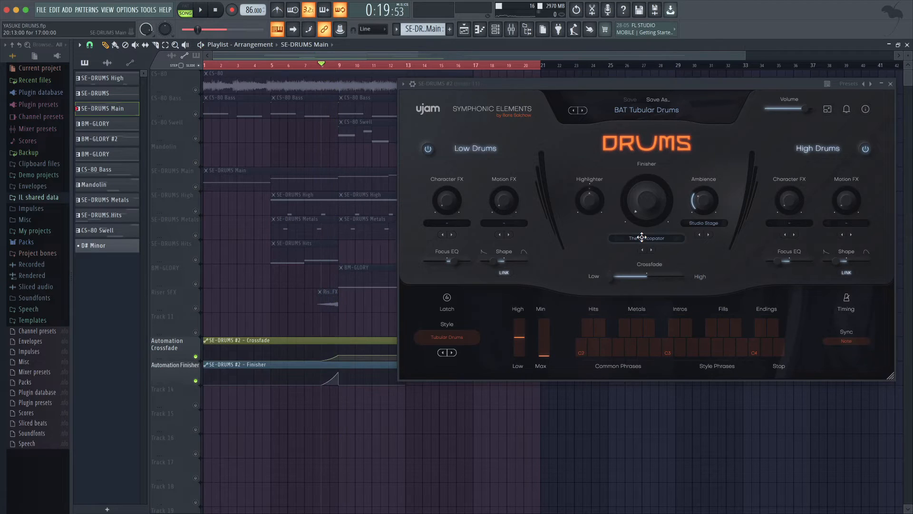
- Check The Syncopator among the Beyond modes of the SE-DRUMS #2 Finisher and play back its automation from about bar 8
{"action": "left_click", "coordinate": [643, 238]}
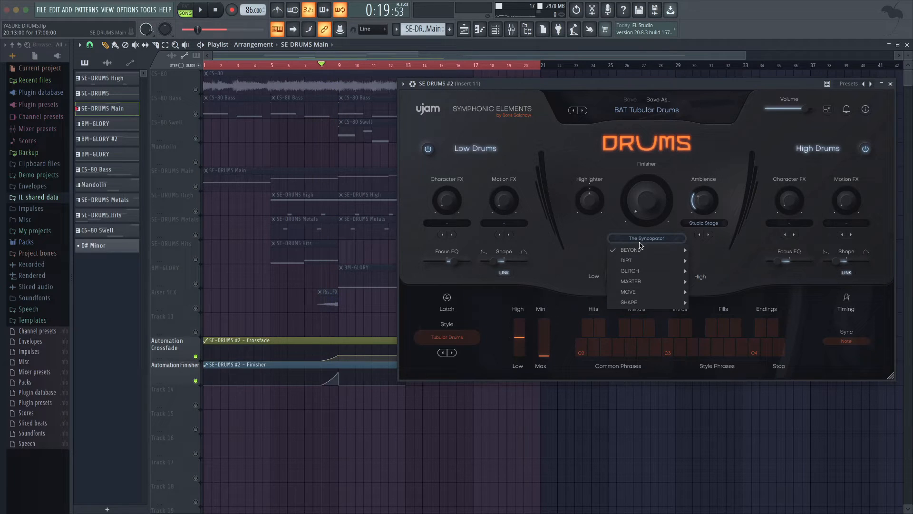
{"action": "mouse_move", "coordinate": [638, 251]}
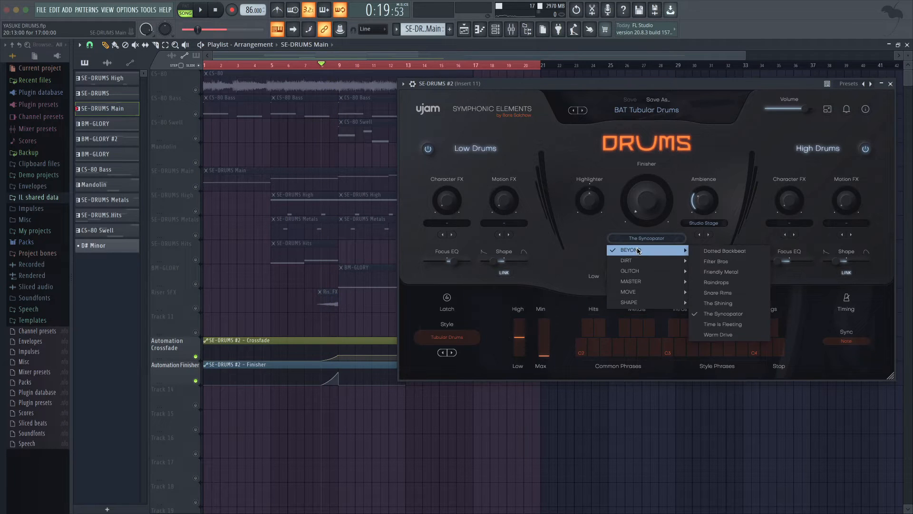
{"action": "left_click", "coordinate": [716, 315]}
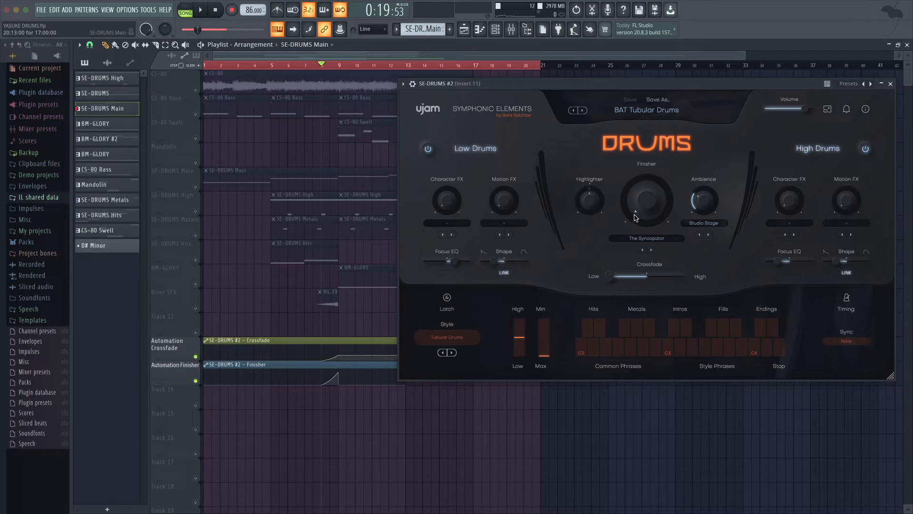
{"action": "key", "text": "space"}
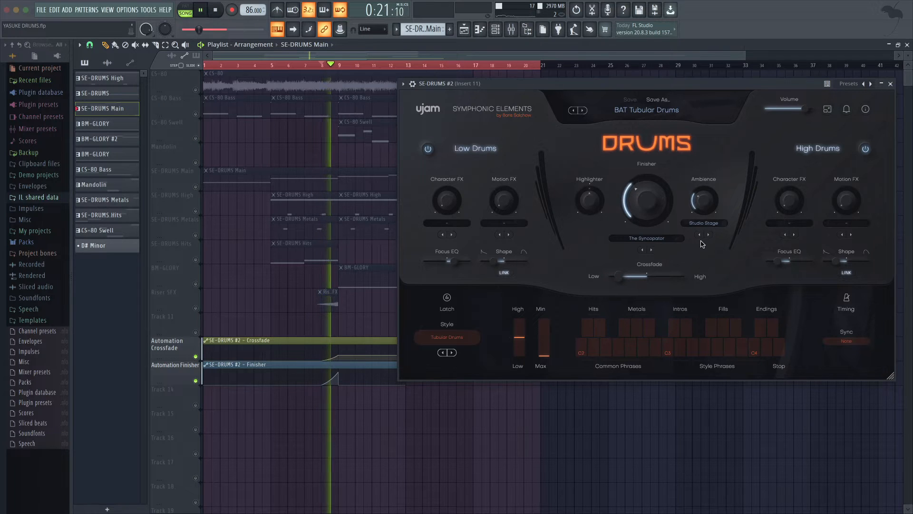
{"action": "key", "text": "space"}
- Try different Low Drums Shape and Focus EQ amounts in SE-DRUMS #2, leaving Focus EQ at 29.8 %
{"action": "mouse_move", "coordinate": [493, 263]}
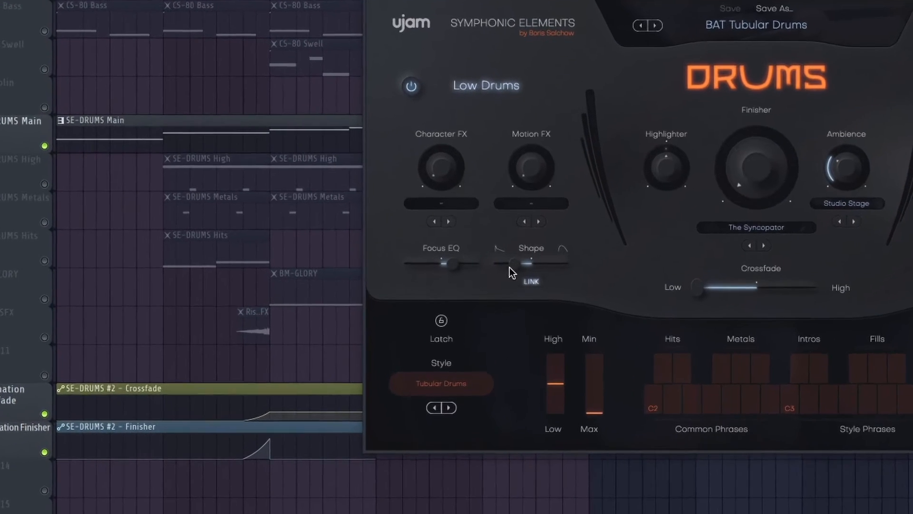
{"action": "left_click_drag", "start_coordinate": [494, 262], "coordinate": [505, 262]}
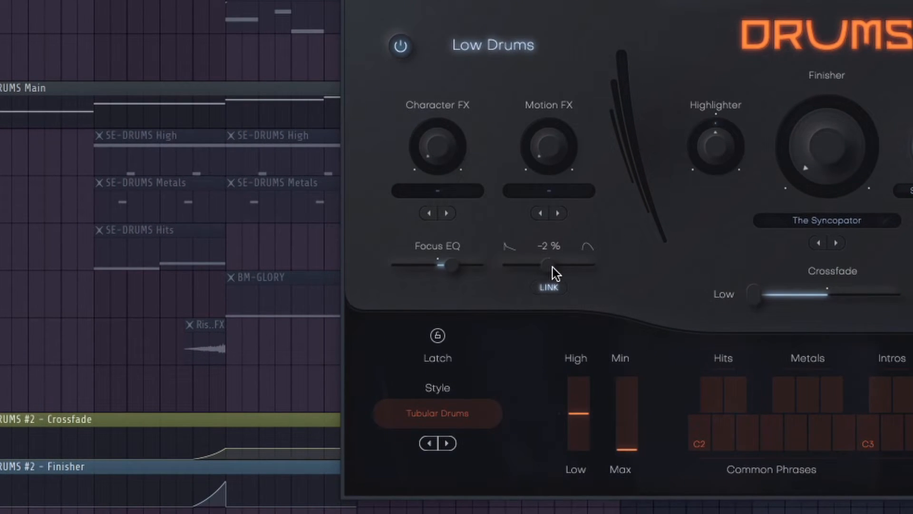
{"action": "mouse_move", "coordinate": [449, 267]}
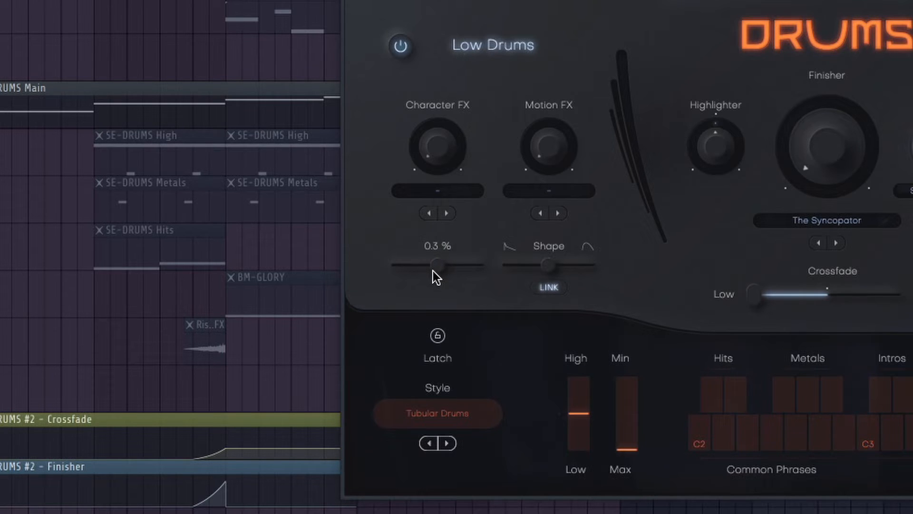
{"action": "left_click", "coordinate": [549, 267]}
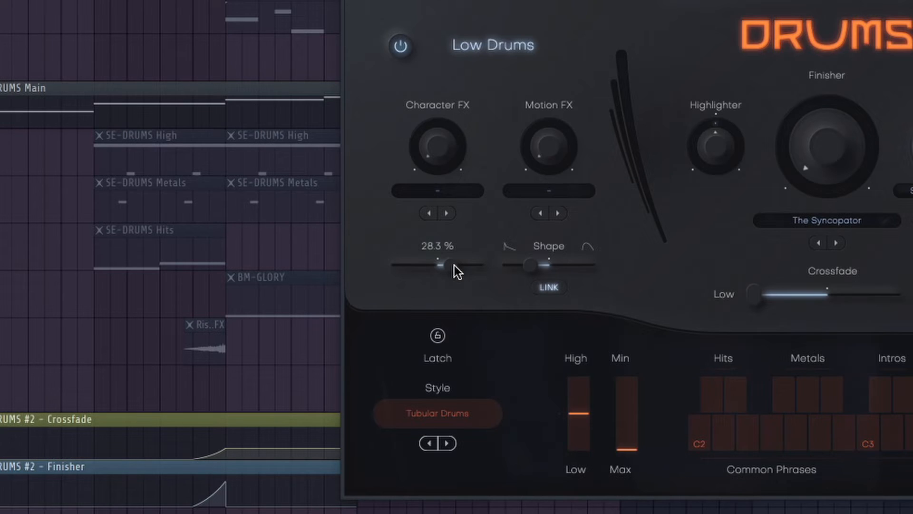
{"action": "left_click_drag", "start_coordinate": [455, 265], "coordinate": [457, 264]}
{"action": "mouse_move", "coordinate": [527, 267]}
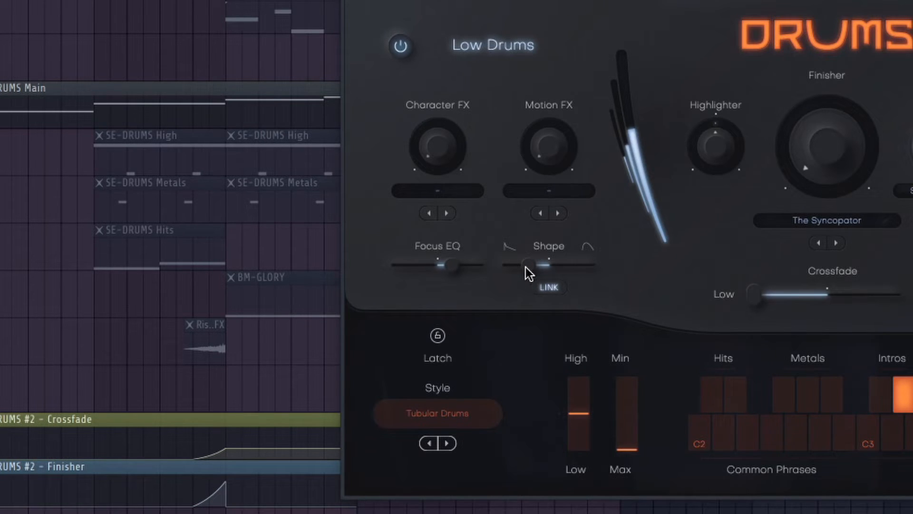
{"action": "mouse_move", "coordinate": [526, 267]}
{"action": "left_mouse_down"}
{"action": "mouse_move", "coordinate": [555, 267]}
{"action": "mouse_move", "coordinate": [526, 270]}
{"action": "left_mouse_up"}
{"action": "mouse_move", "coordinate": [452, 265]}
{"action": "left_mouse_down"}
{"action": "mouse_move", "coordinate": [430, 267]}
{"action": "mouse_move", "coordinate": [452, 264]}
{"action": "left_mouse_up"}
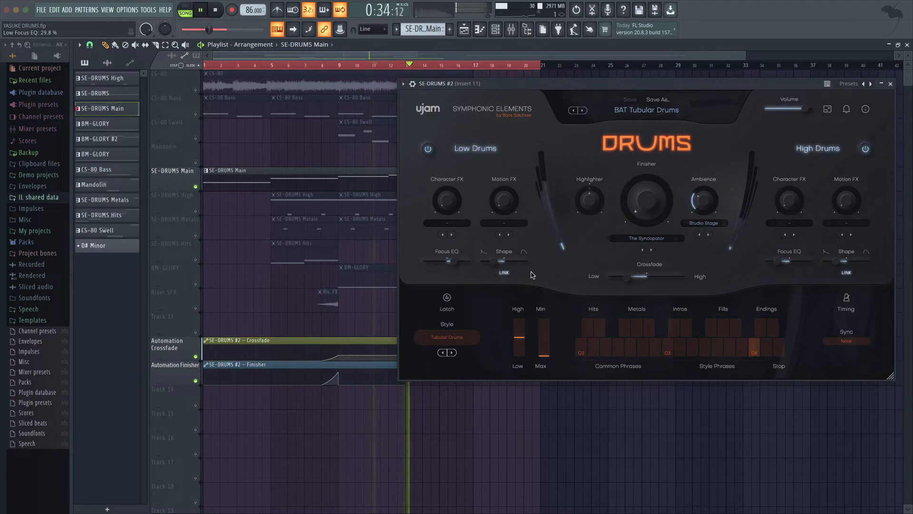
- Stop playback, move the SE-DRUMS #2 window aside and play the SE-DRUMS Main track from about bar 17
{"action": "key", "text": "space"}
{"action": "left_click_drag", "start_coordinate": [620, 95], "coordinate": [682, 90]}
{"action": "left_click", "coordinate": [474, 65]}
{"action": "key", "text": "space"}
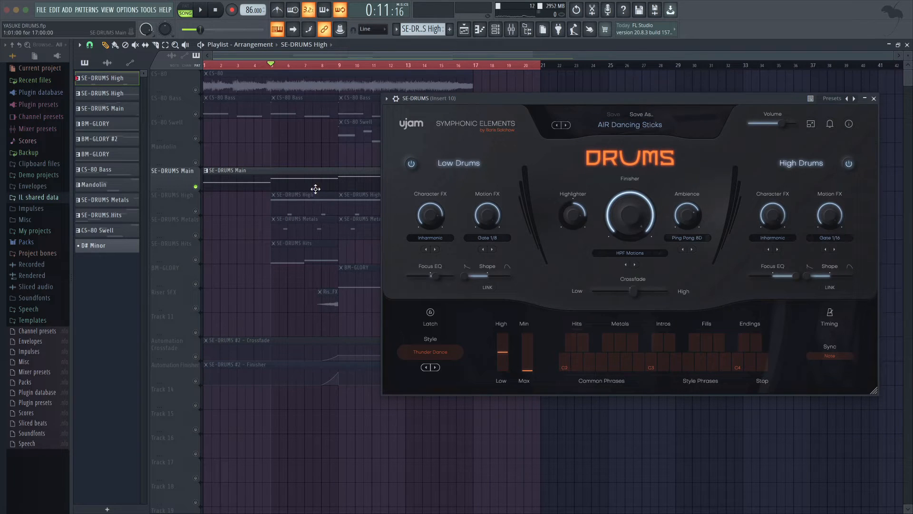
- Browse the factory preset categories of SE-DRUMS and play back its notes in the piano roll
{"action": "left_click", "coordinate": [625, 131]}
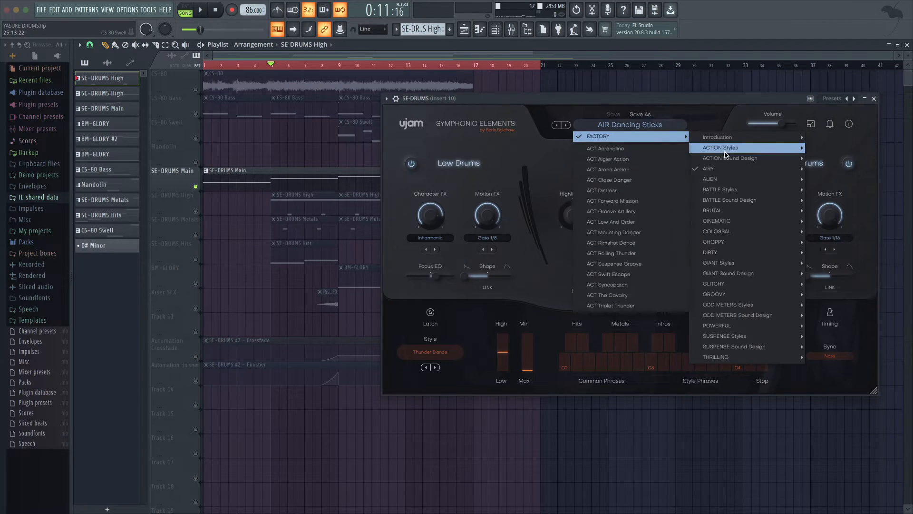
{"action": "mouse_move", "coordinate": [710, 170]}
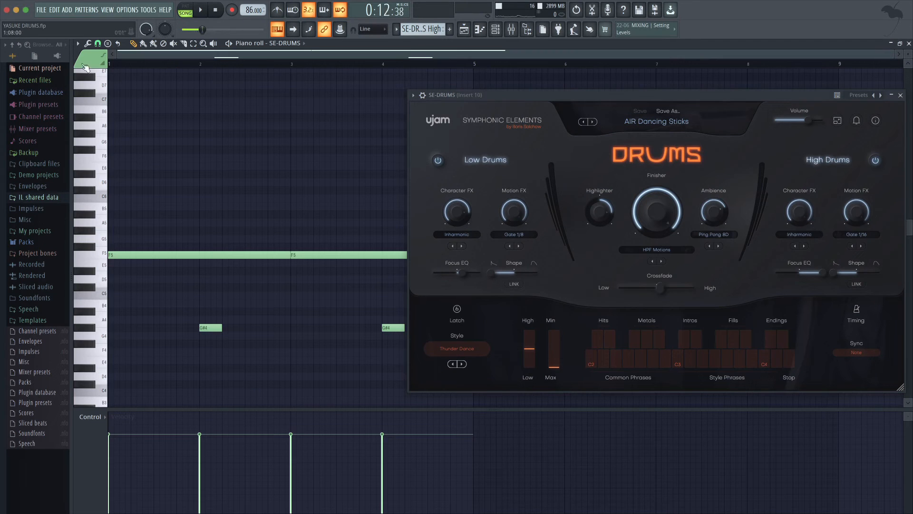
{"action": "key", "text": "space"}
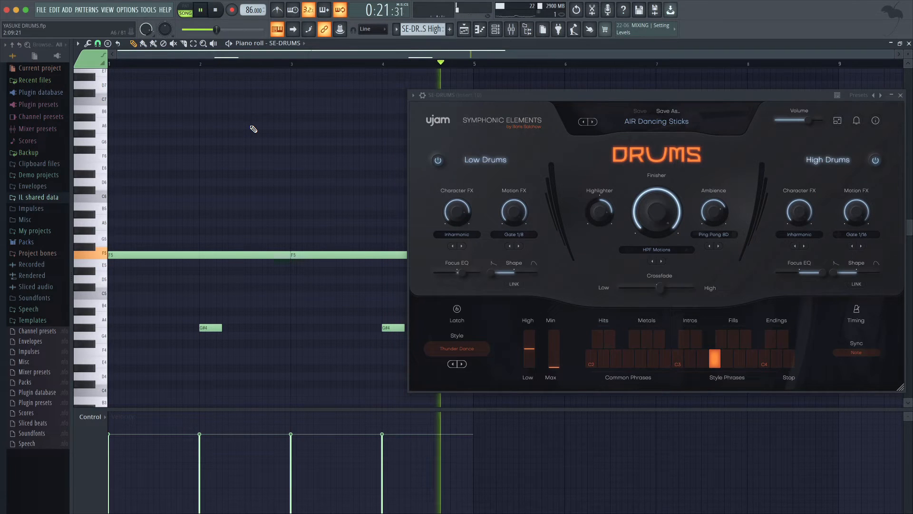
{"action": "key", "text": "space"}
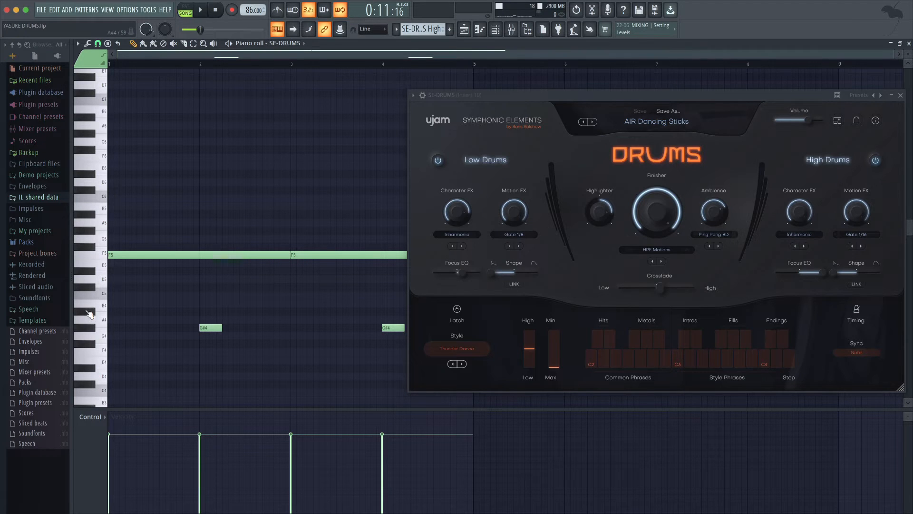
- Audition the G#4, F#4 and A#4 keys of SE-DRUMS on the piano roll keyboard
{"action": "left_click", "coordinate": [93, 328]}
{"action": "left_click", "coordinate": [92, 345]}
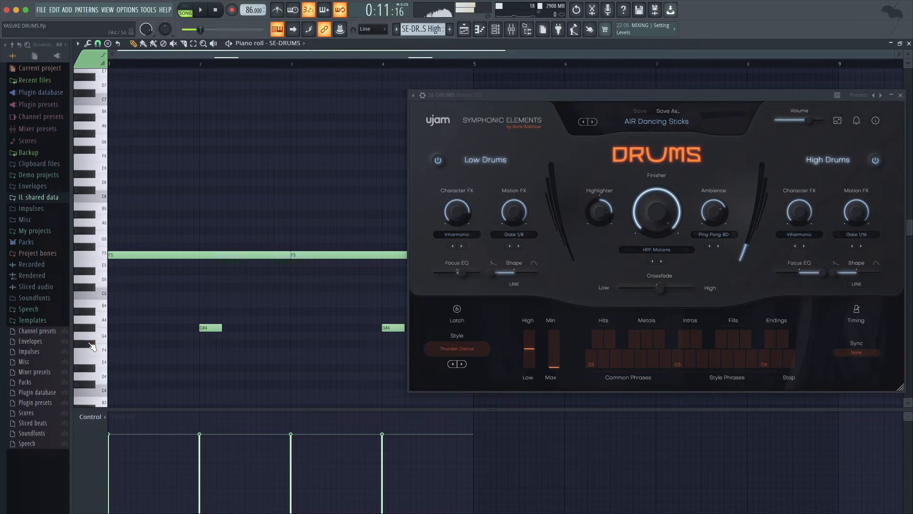
{"action": "left_click", "coordinate": [92, 315]}
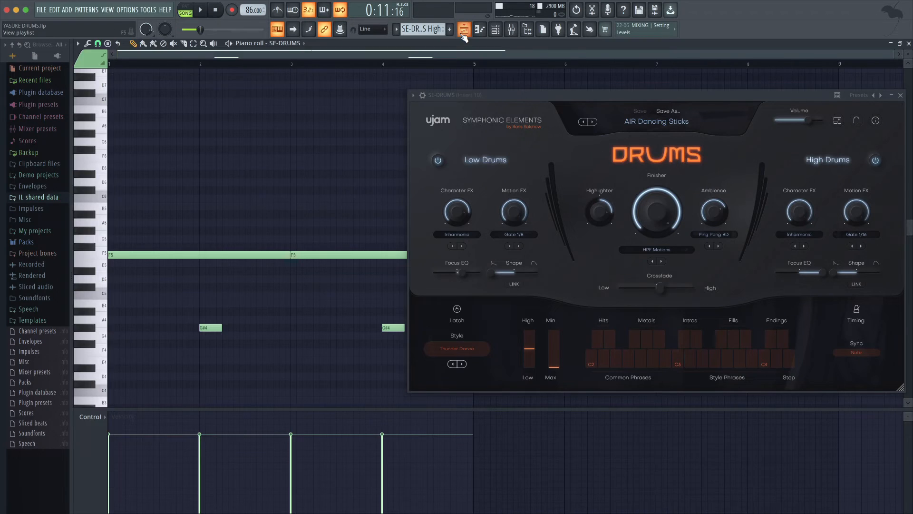
- Return to the playlist and play the SE-DRUMS Main and SE-DRUMS High tracks together from bar 5
{"action": "key", "text": "F5"}
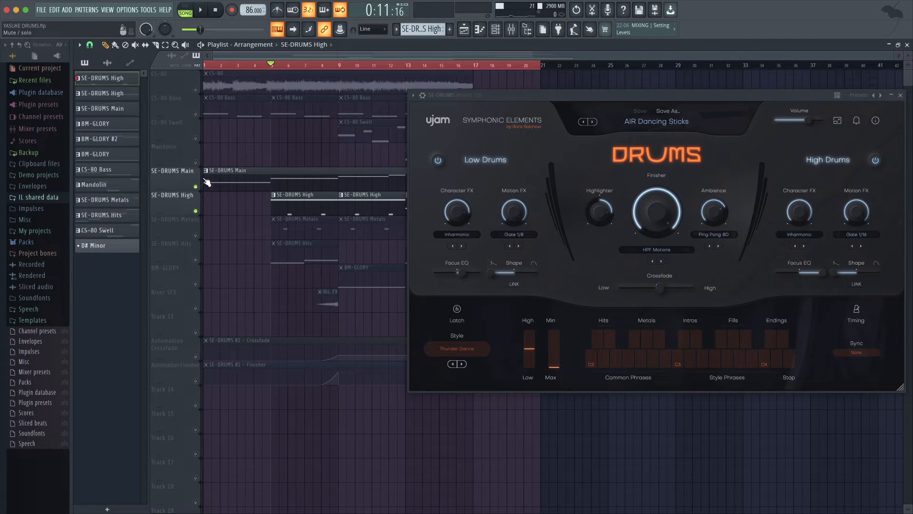
{"action": "key", "text": "space"}
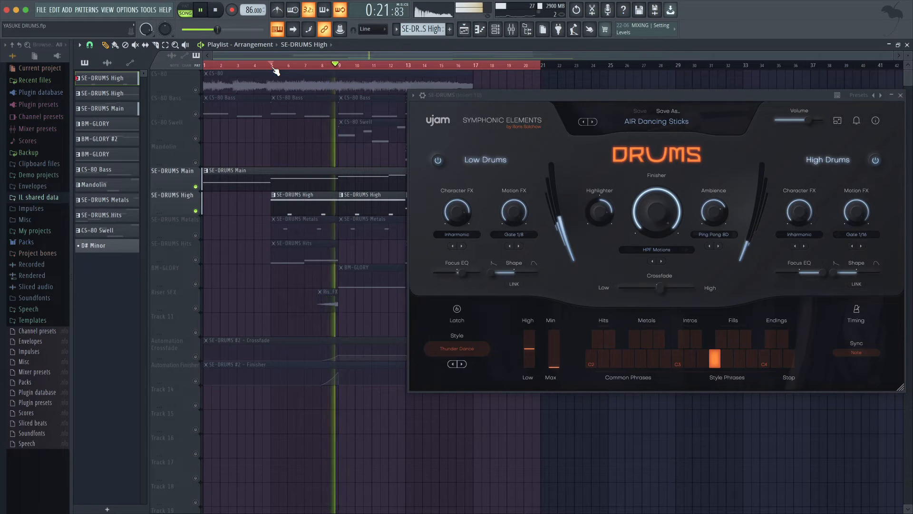
{"action": "key", "text": "space"}
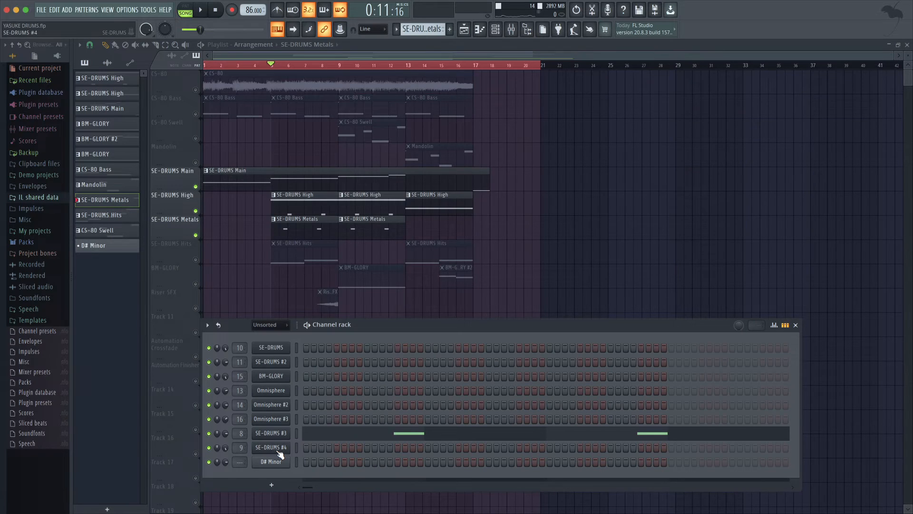
- Open the SE-DRUMS #3 plugin from the channel rack, move its window aside and audition its Metals phrases
{"action": "left_click", "coordinate": [275, 433]}
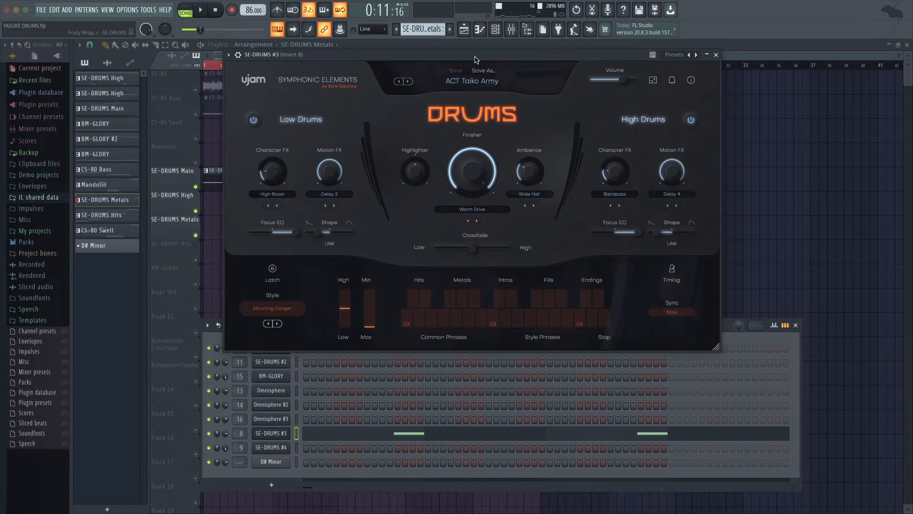
{"action": "left_click_drag", "start_coordinate": [476, 59], "coordinate": [646, 101]}
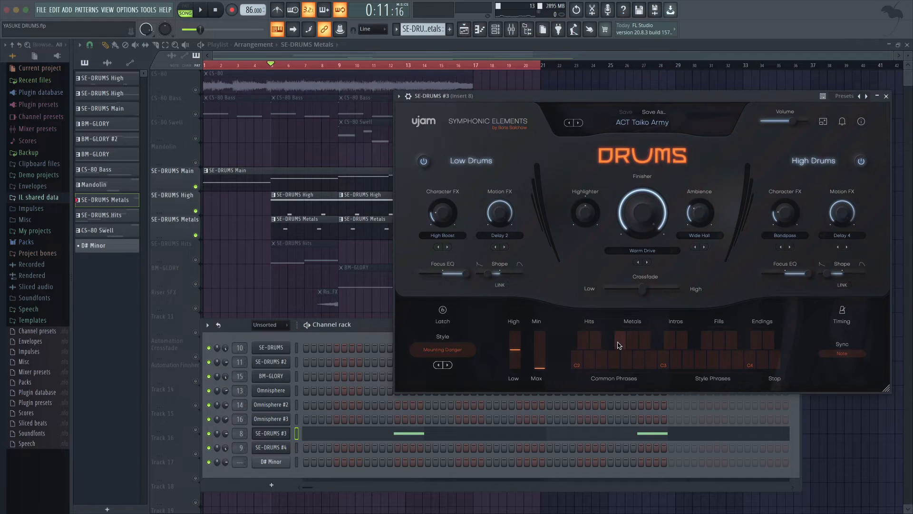
{"action": "left_click", "coordinate": [633, 343]}
{"action": "left_click", "coordinate": [645, 343]}
{"action": "left_click", "coordinate": [620, 345]}
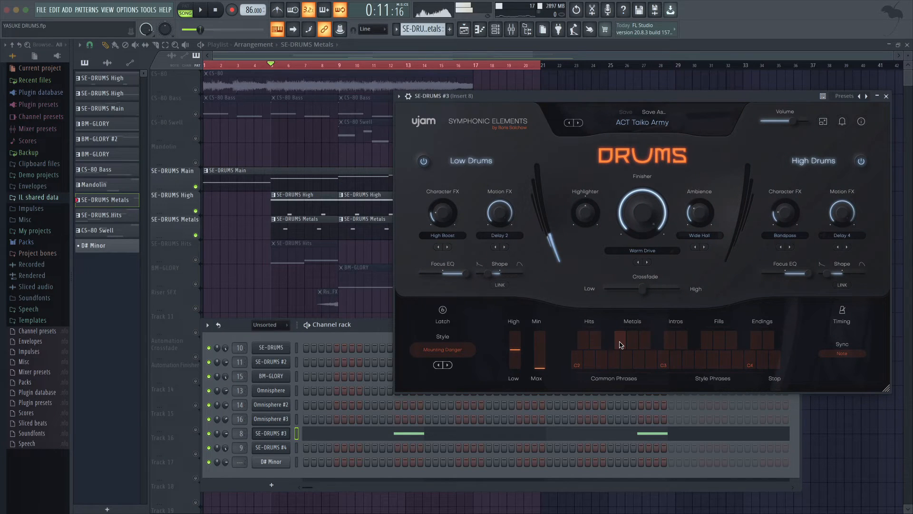
- Examine the SE-DRUMS #3 notes in the piano roll and the Low Drums Motion FX options
{"action": "right_click", "coordinate": [309, 436]}
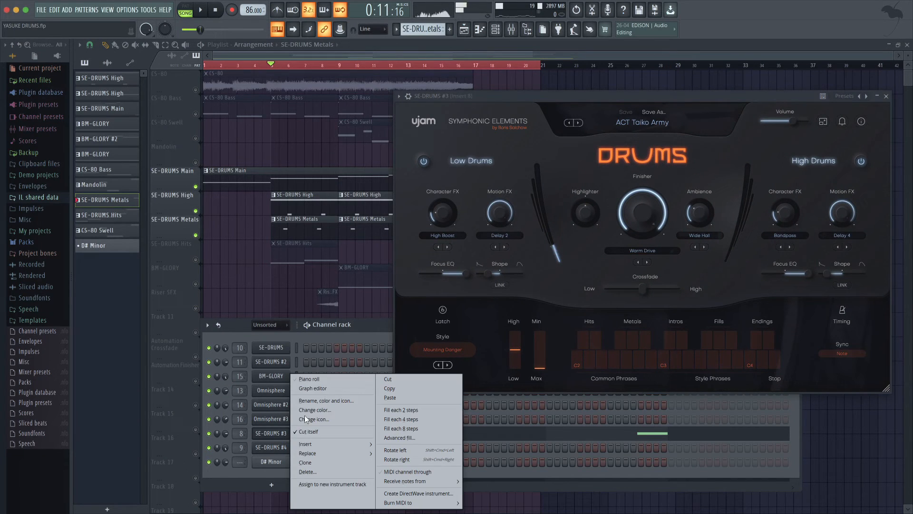
{"action": "left_click", "coordinate": [307, 380]}
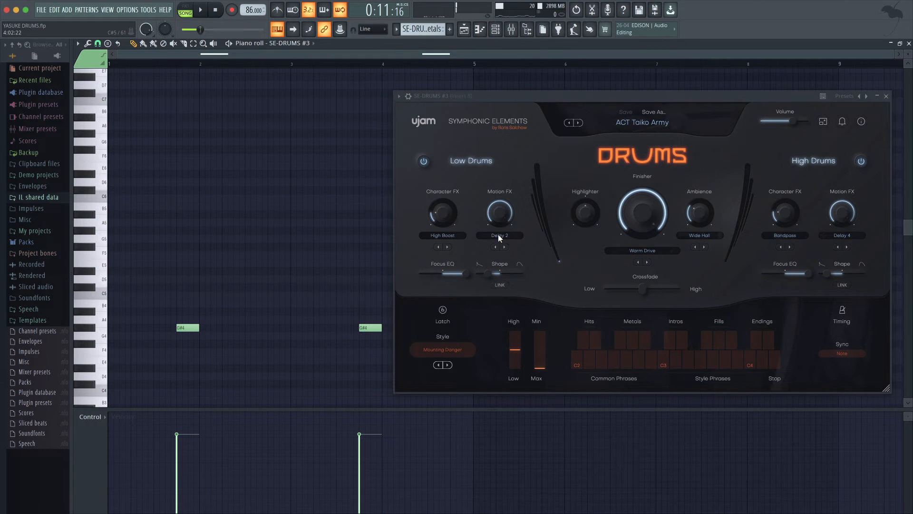
{"action": "left_click", "coordinate": [498, 234]}
{"action": "left_click", "coordinate": [541, 240]}
{"action": "left_click", "coordinate": [500, 235]}
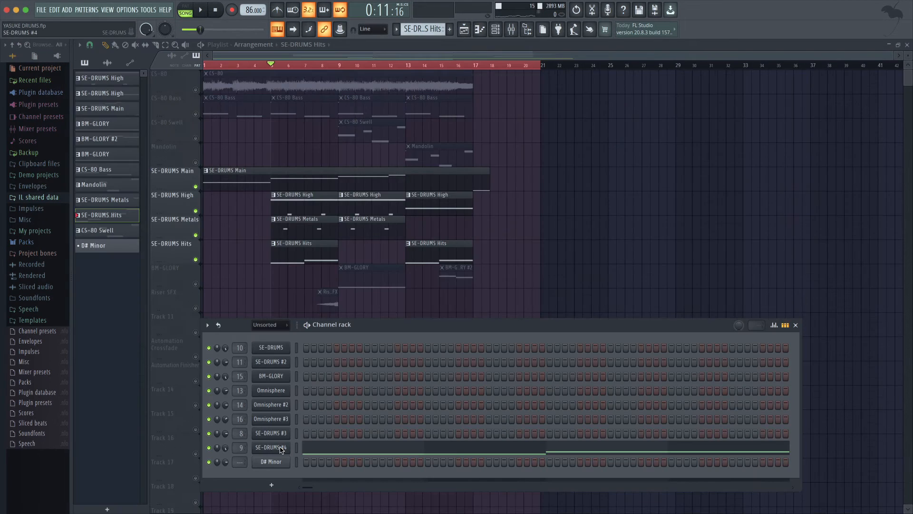
- Open the SE-DRUMS #4 plugin, hide the channel rack and locate DRT Hot Hits among the Dirty factory presets
{"action": "left_click", "coordinate": [281, 448]}
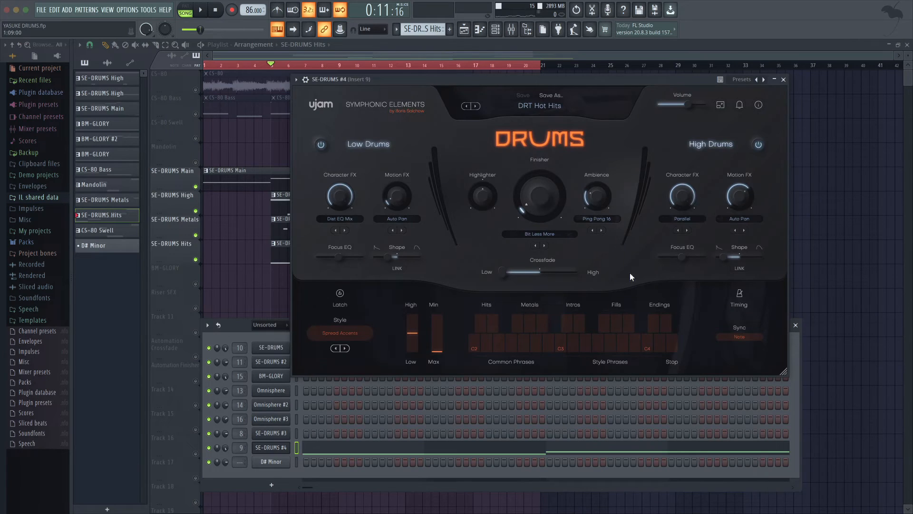
{"action": "left_click", "coordinate": [795, 325]}
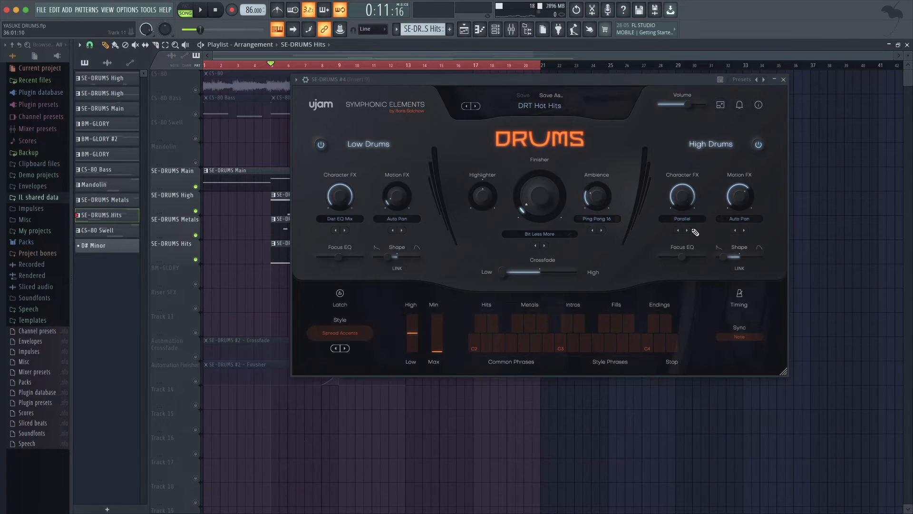
{"action": "left_click", "coordinate": [540, 106]}
{"action": "mouse_move", "coordinate": [623, 236]}
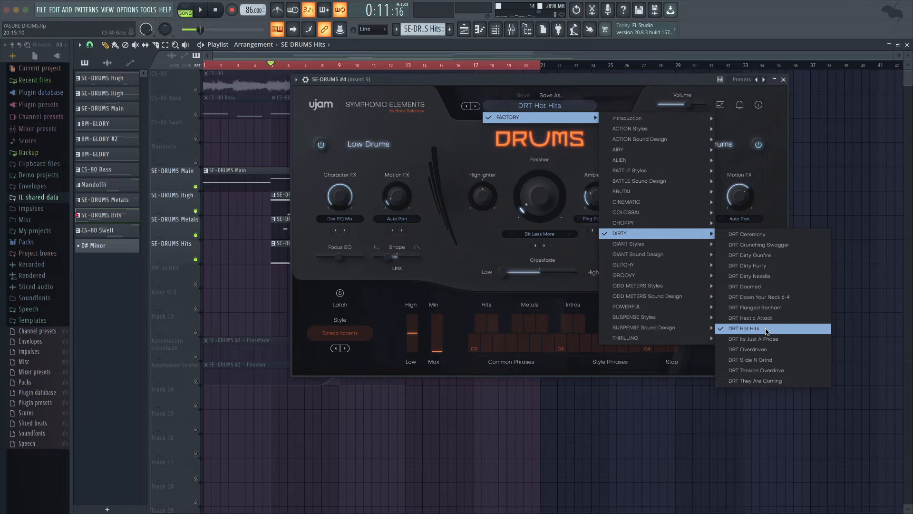
{"action": "left_click", "coordinate": [474, 249]}
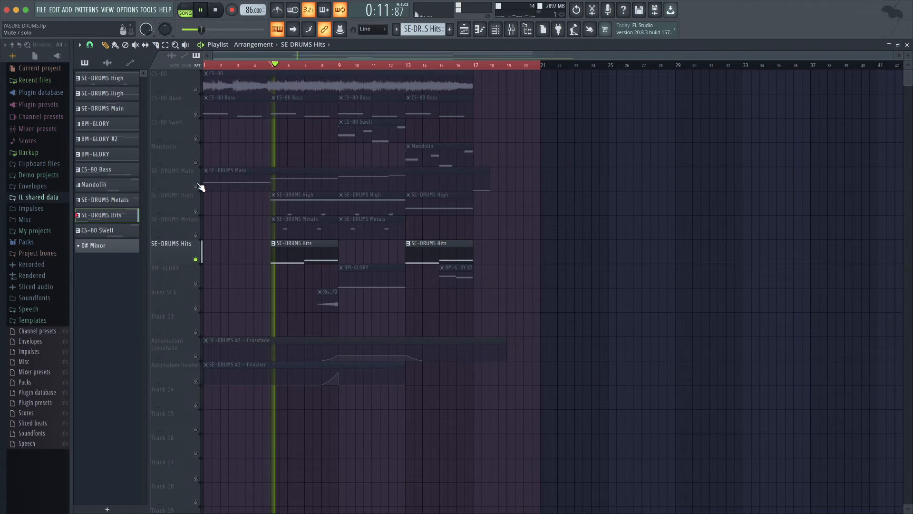
- Reopen the SE-DRUMS #4 plugin during playback, move its window clear of the clips and stop playback
{"action": "key", "text": "F6"}
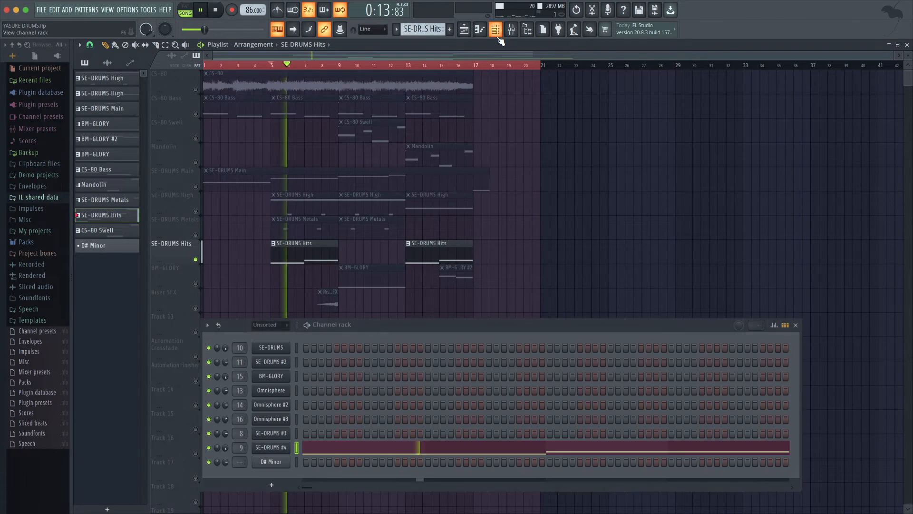
{"action": "left_click", "coordinate": [271, 447]}
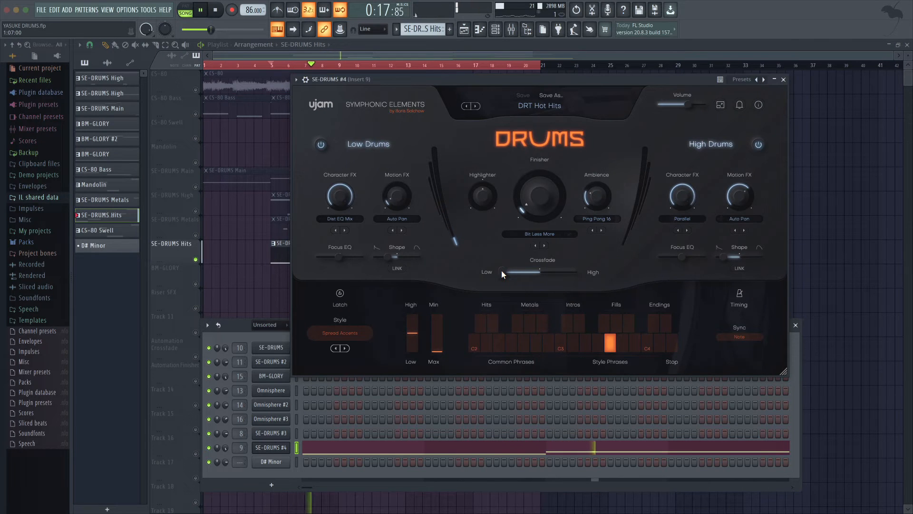
{"action": "left_click_drag", "start_coordinate": [446, 81], "coordinate": [580, 90]}
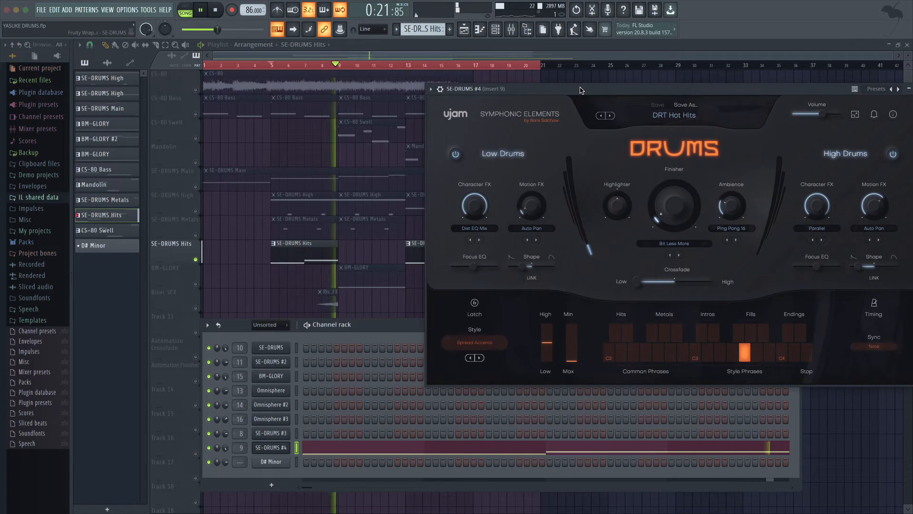
{"action": "key", "text": "space"}
- Unmute the SE-DRUMS Metals, High and Main tracks and play them with SE-DRUMS Hits from bar 5
{"action": "left_click", "coordinate": [196, 235]}
{"action": "left_click", "coordinate": [195, 211]}
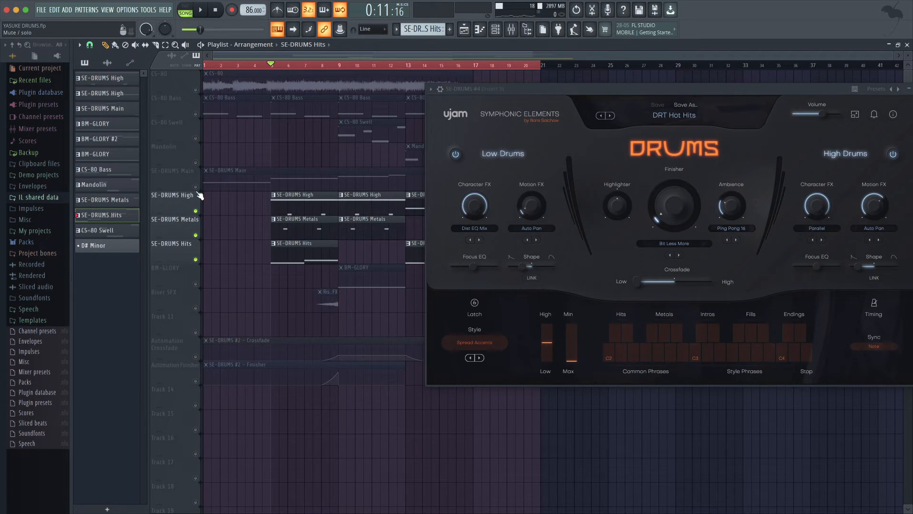
{"action": "left_click", "coordinate": [195, 187]}
{"action": "key", "text": "space"}
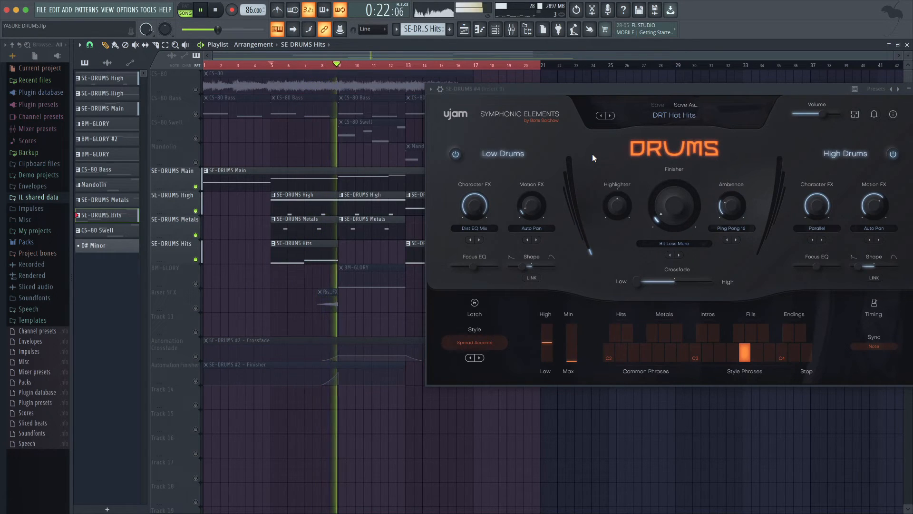
- Stop playback and close the SE-DRUMS #4 plugin
{"action": "key", "text": "space"}
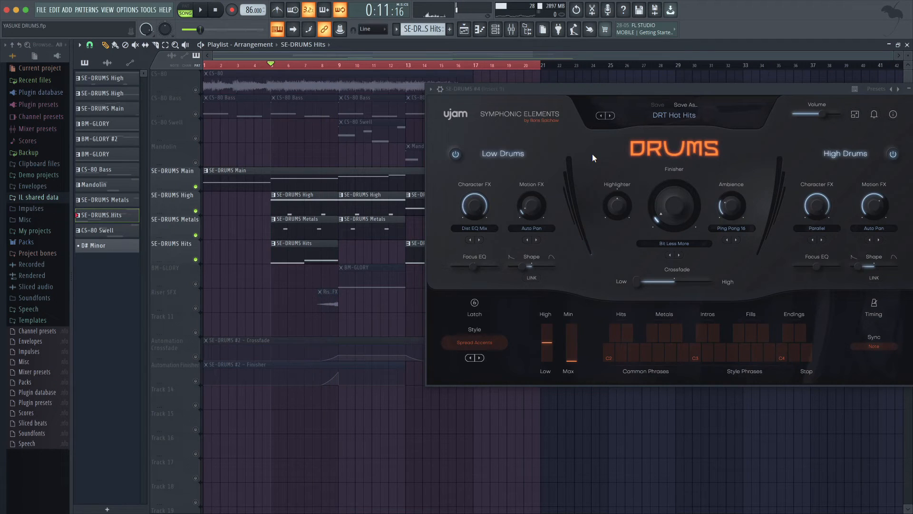
{"action": "left_click_drag", "start_coordinate": [691, 91], "coordinate": [577, 84]}
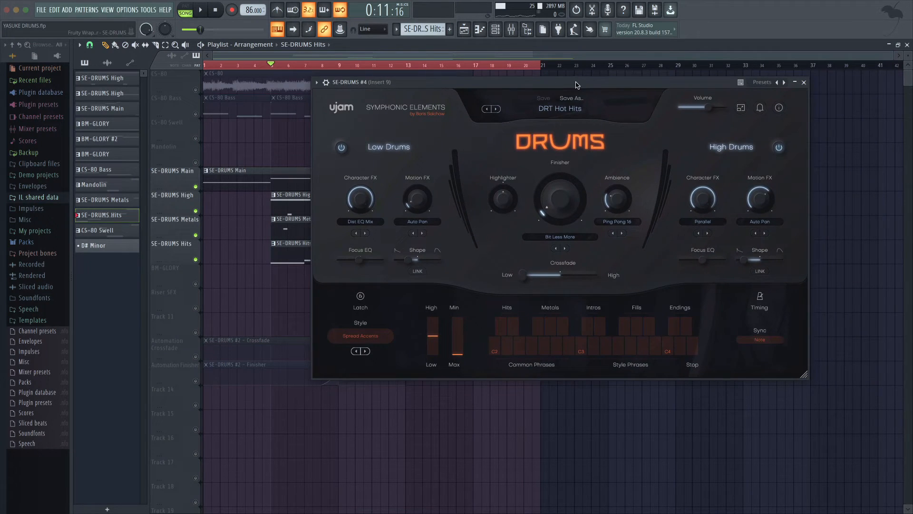
{"action": "left_click", "coordinate": [804, 82]}
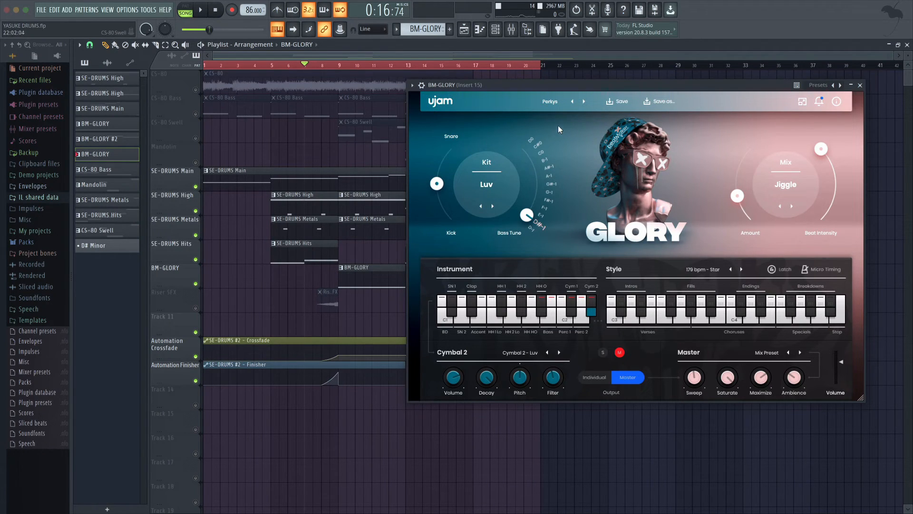
- Examine the BM-GLORY plugin's factory preset list around Perkys and its style list around 179 bpm - Star
{"action": "left_click", "coordinate": [551, 102]}
{"action": "mouse_move", "coordinate": [560, 113]}
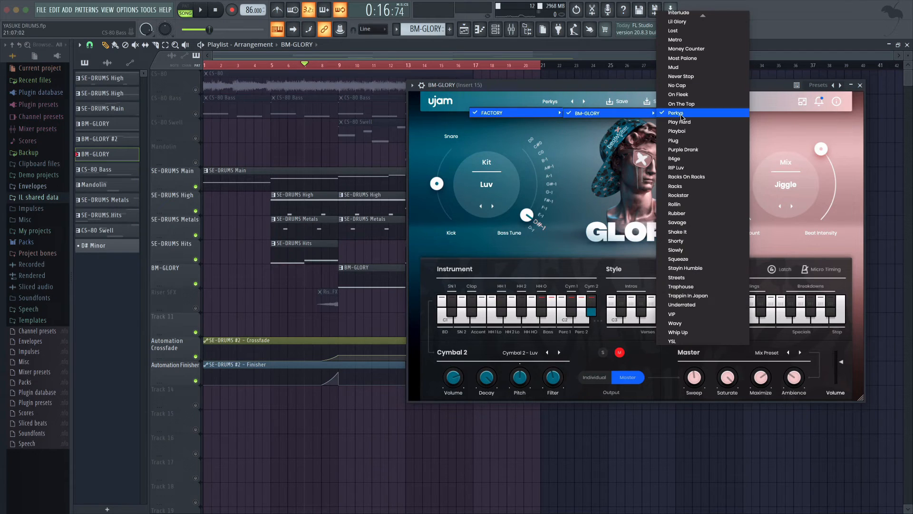
{"action": "left_click", "coordinate": [618, 133]}
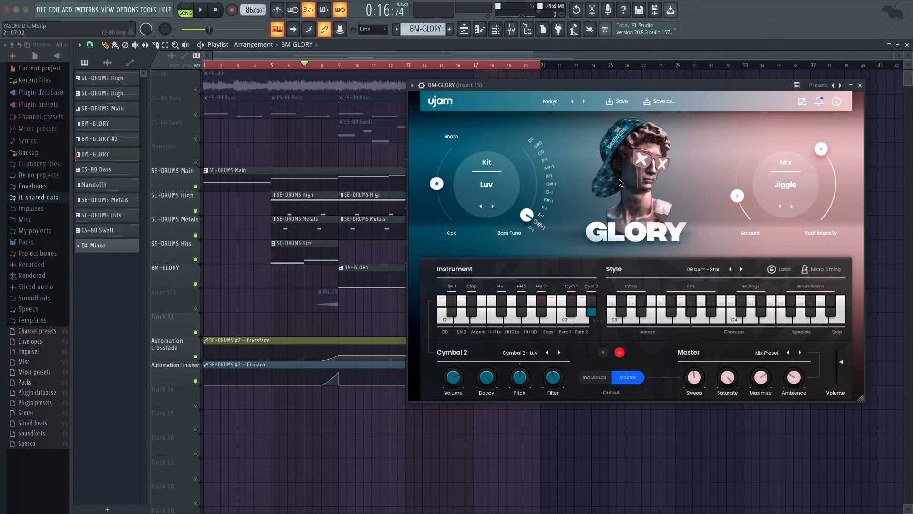
{"action": "left_click", "coordinate": [717, 269]}
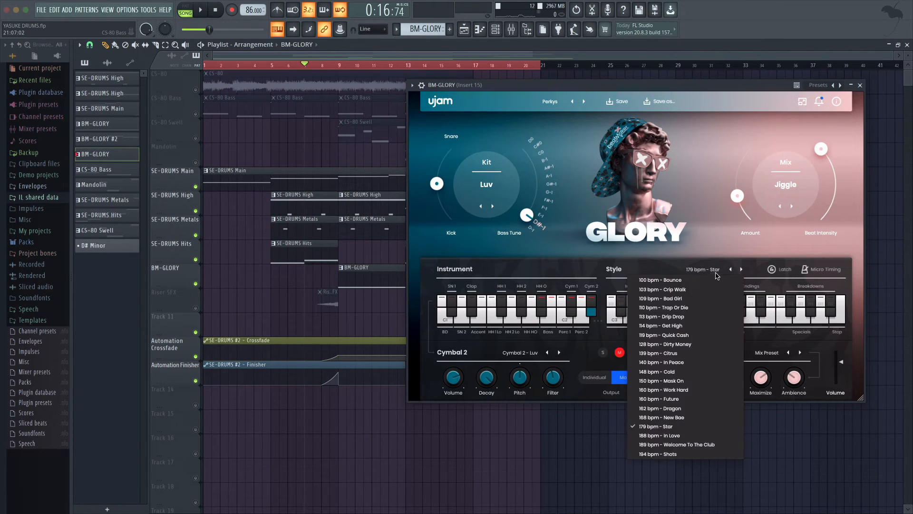
{"action": "left_click", "coordinate": [690, 271]}
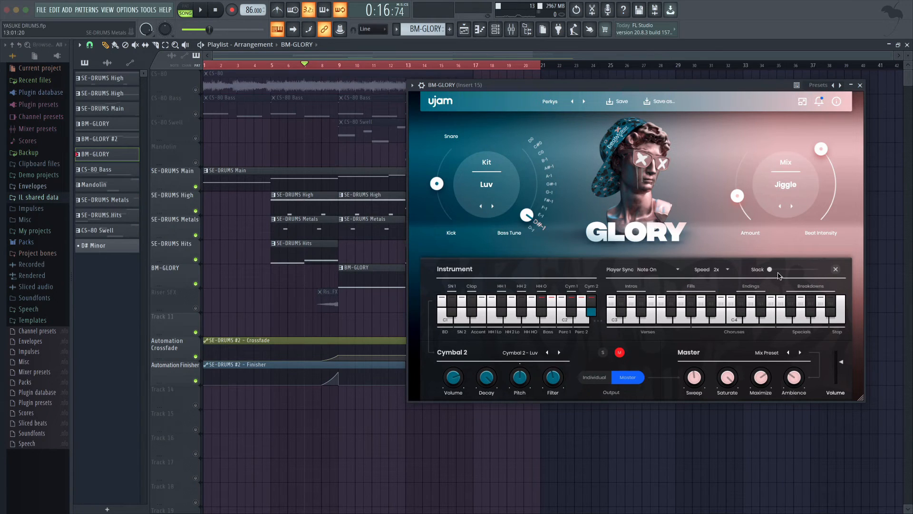
- Review the Speed and Player Sync options in BM-GLORY's Micro Timing settings, and close them
{"action": "left_click", "coordinate": [720, 273]}
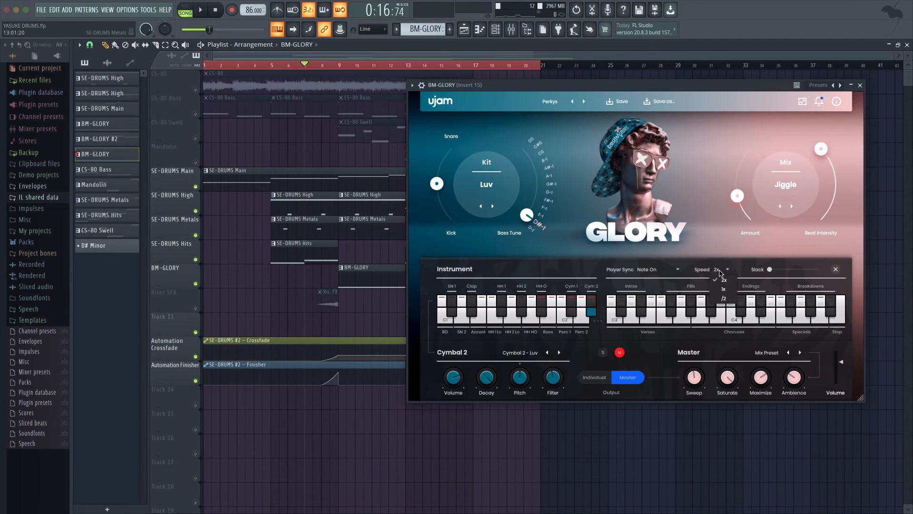
{"action": "left_click", "coordinate": [722, 289]}
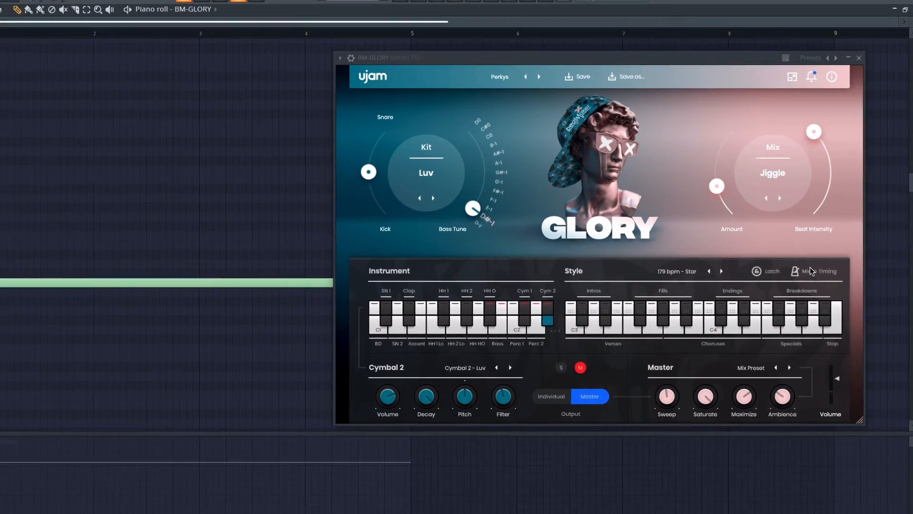
{"action": "left_click", "coordinate": [816, 268]}
{"action": "left_click", "coordinate": [675, 274]}
{"action": "left_click", "coordinate": [664, 287]}
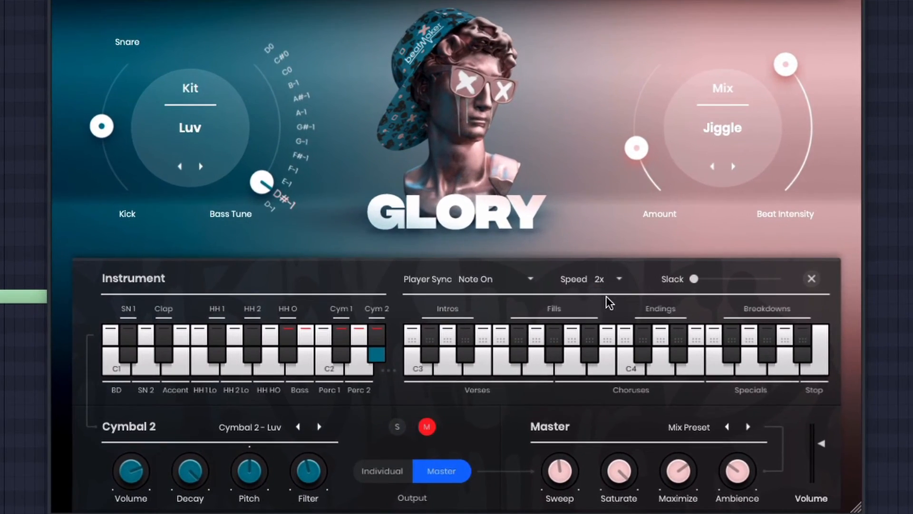
{"action": "left_click", "coordinate": [813, 278]}
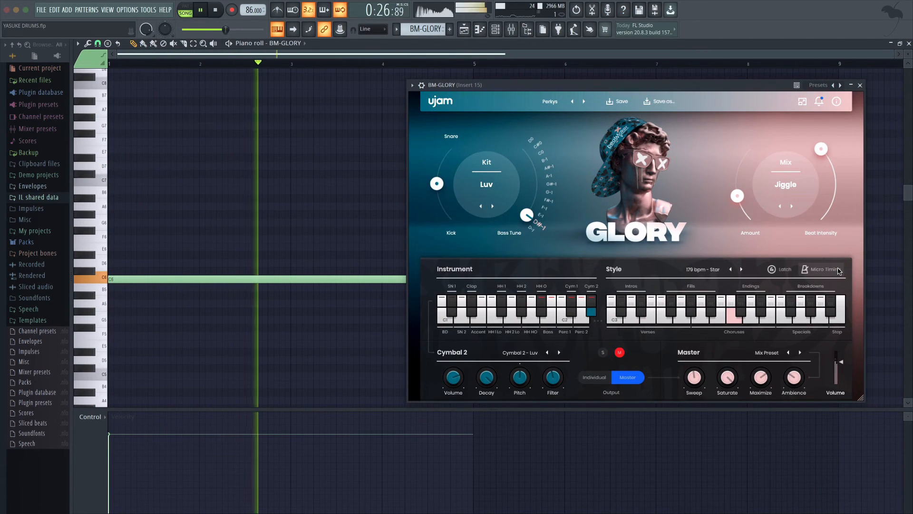
- Replay the arrangement from bar 7 with the BM-GLORY window moved clear of the clips and its Cymbal 2 instrument selected
{"action": "key", "text": "space"}
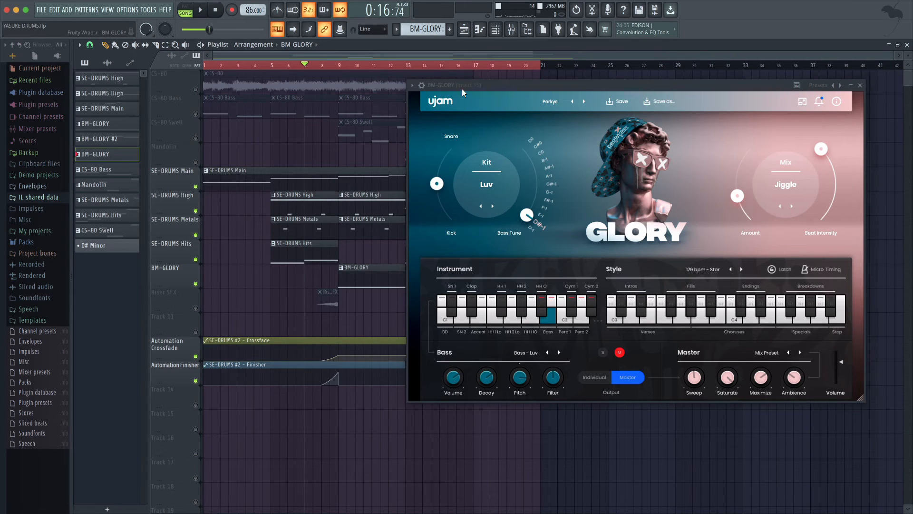
{"action": "left_click_drag", "start_coordinate": [471, 88], "coordinate": [541, 77]}
{"action": "key", "text": "space"}
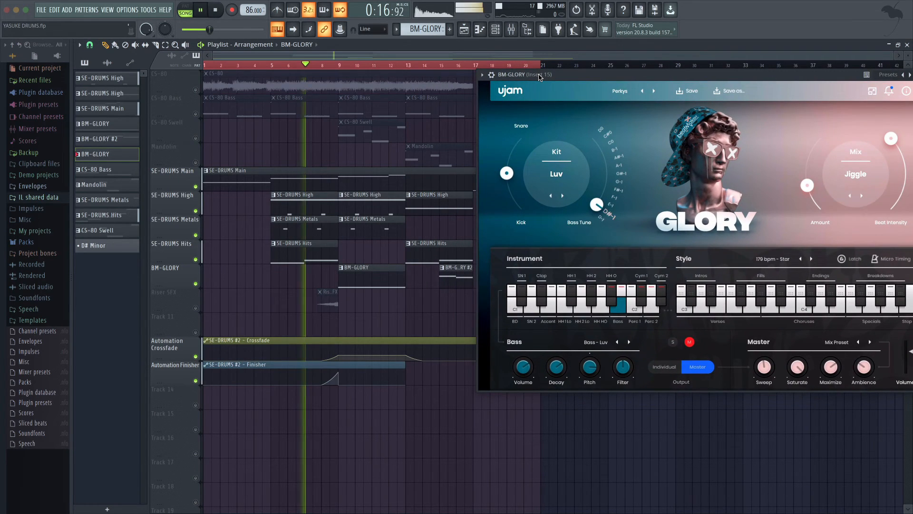
{"action": "left_click", "coordinate": [661, 301]}
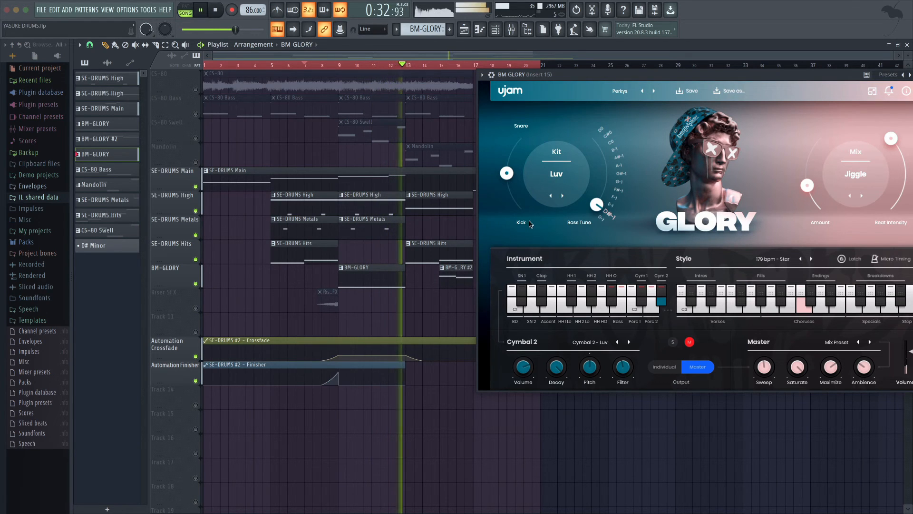
- Examine the notes of the BM-GLORY #2 clip at bar 15 in the piano roll, keeping the plugin window beside them
{"action": "double_click", "coordinate": [452, 276]}
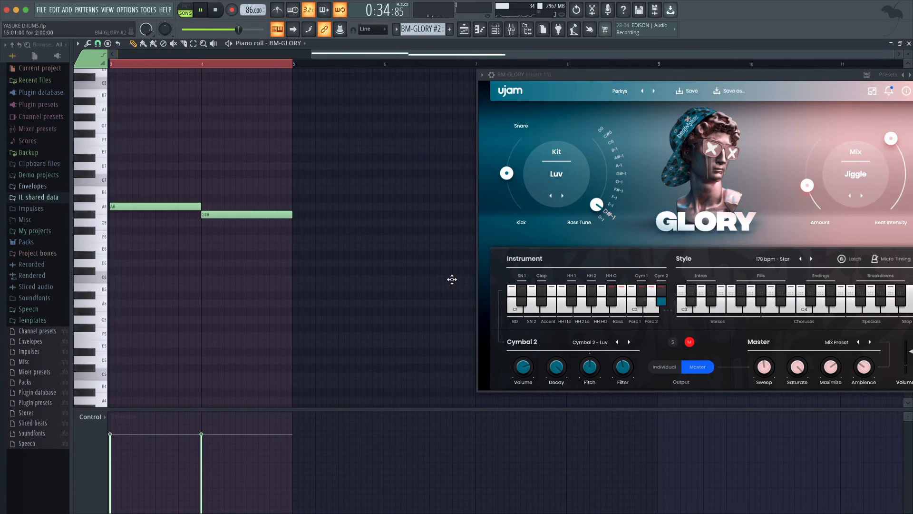
{"action": "scroll", "coordinate": [242, 70], "scroll_direction": "left", "scroll_amount": 4}
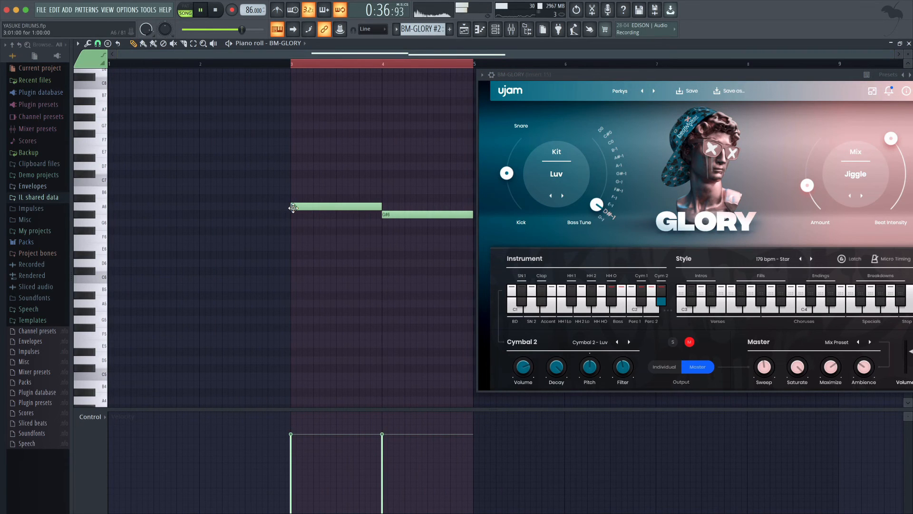
{"action": "left_click_drag", "start_coordinate": [616, 77], "coordinate": [615, 69]}
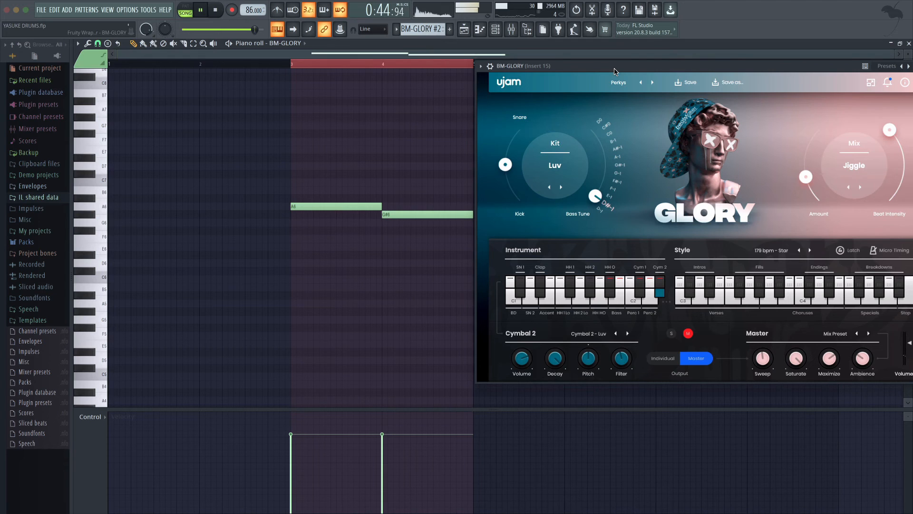
- Return to the playlist and close the BM-GLORY plugin
{"action": "left_click", "coordinate": [464, 29]}
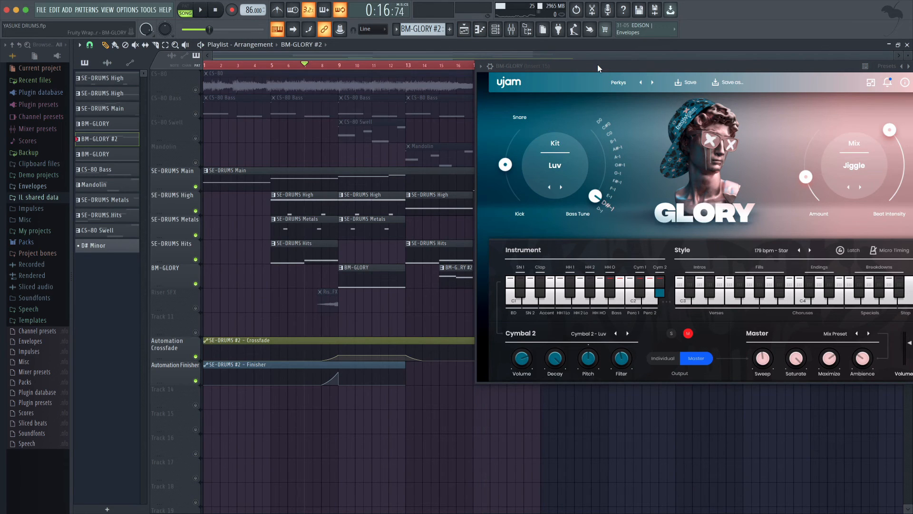
{"action": "left_click_drag", "start_coordinate": [597, 66], "coordinate": [375, 77]}
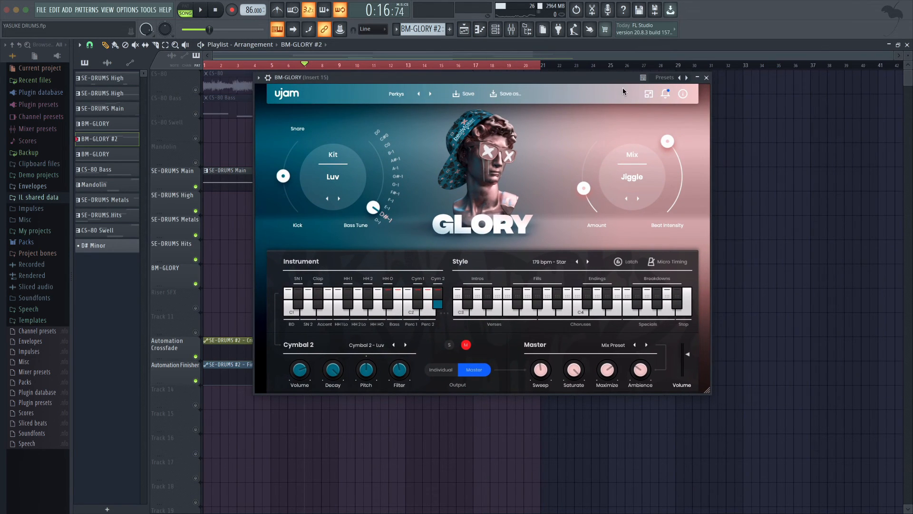
{"action": "left_click", "coordinate": [707, 78]}
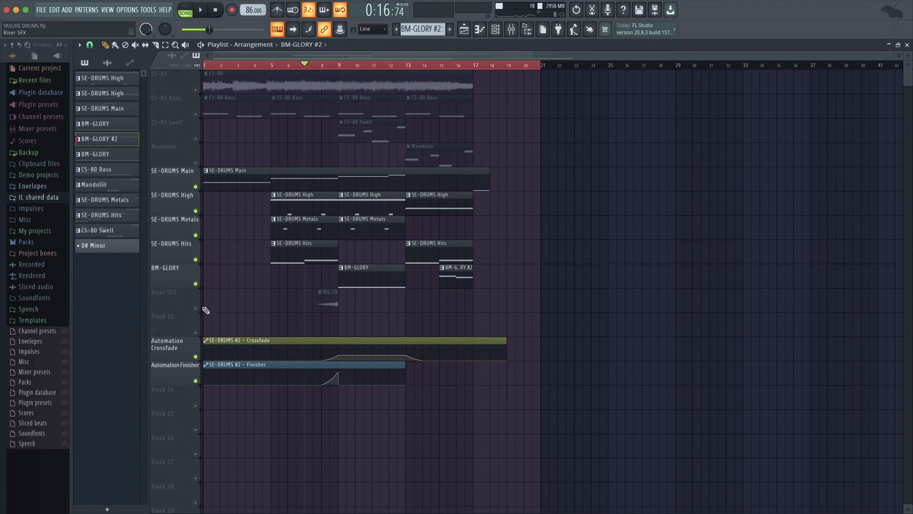
- Unmute the Riser SFX, Track 11, Mandolin, CS-80 Swell, CS-80 Bass and CS-80 tracks, and move the playhead to the song start
{"action": "left_click", "coordinate": [195, 308]}
{"action": "left_click", "coordinate": [196, 332]}
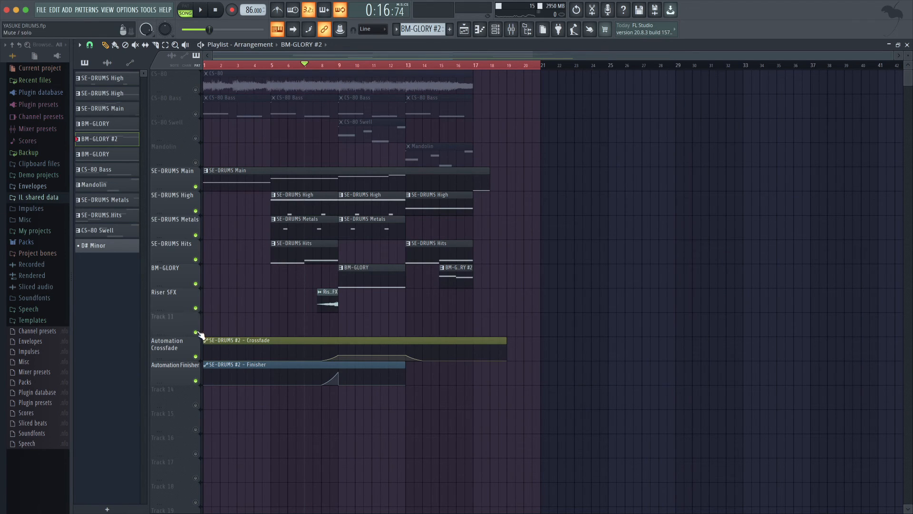
{"action": "left_click", "coordinate": [196, 162]}
{"action": "left_click", "coordinate": [196, 138]}
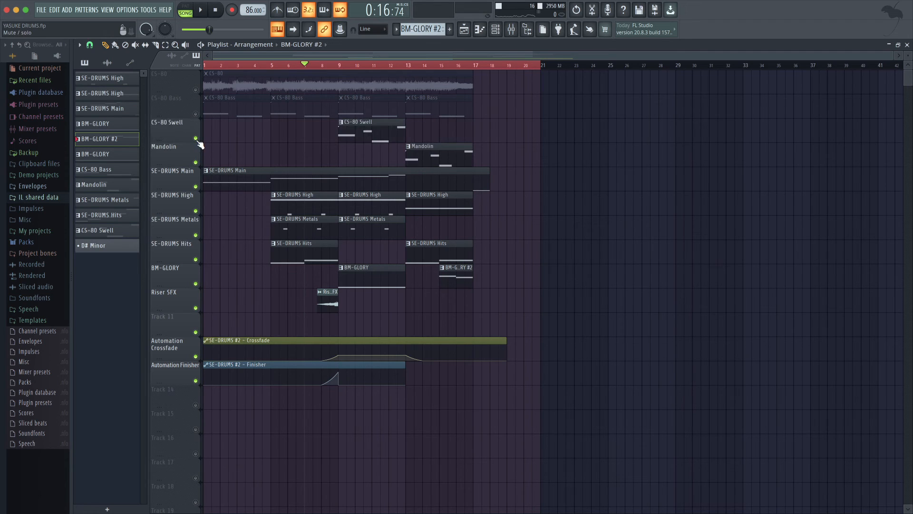
{"action": "left_click", "coordinate": [195, 113]}
{"action": "left_click", "coordinate": [195, 90]}
{"action": "left_click_drag", "start_coordinate": [224, 67], "coordinate": [125, 76]}
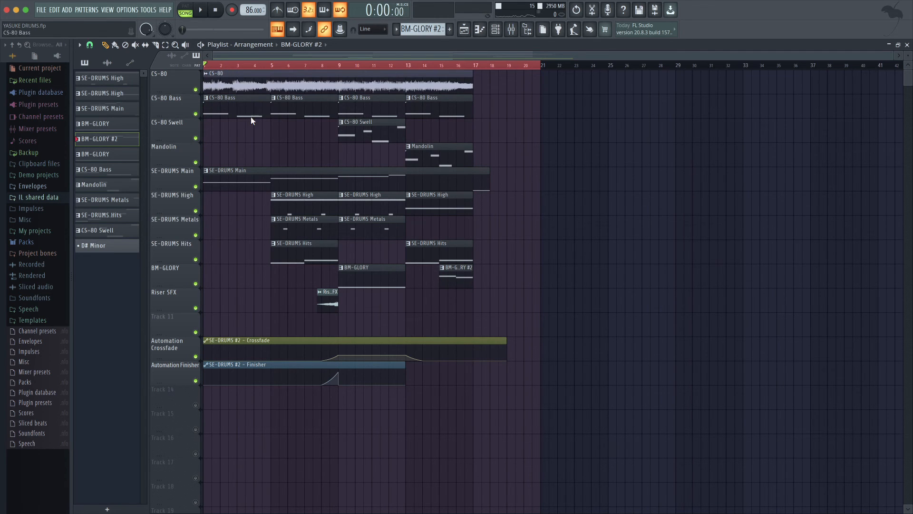